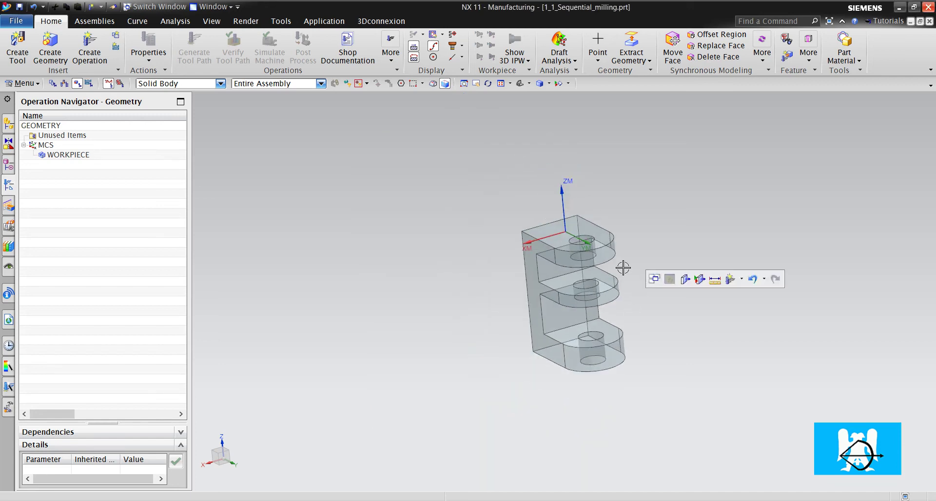
- Zoom in on the part and start a hole_making Sequential Drilling operation named SEQUENTIAL_DRILLING
scroll(633, 254, "up", 5)
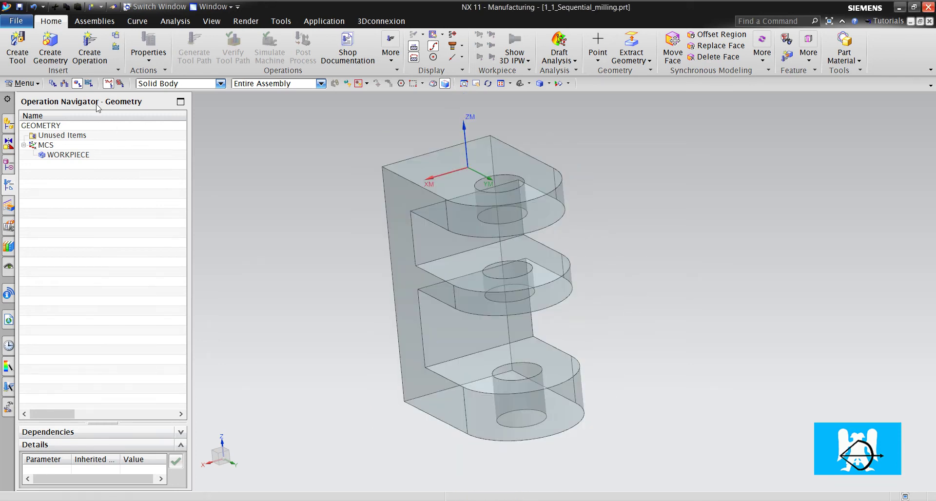
left_click(89, 49)
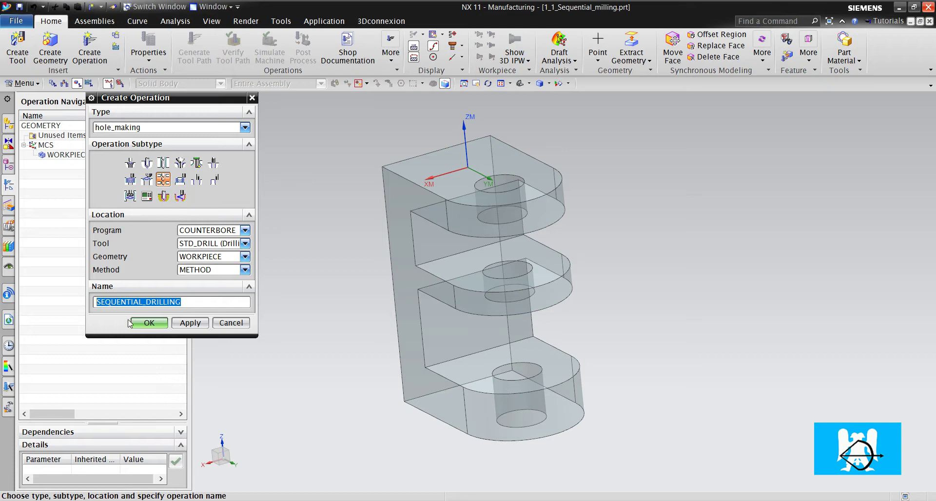
- Create the operation and pick the top hole as feature geometry, capturing all three stacked holes (diameter 60, depth 300)
left_click(148, 323)
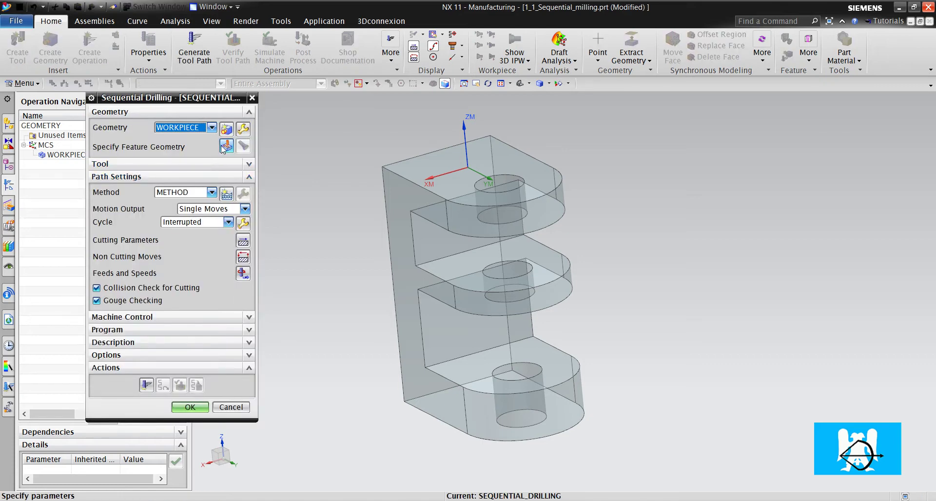
left_click(227, 146)
left_click(499, 187)
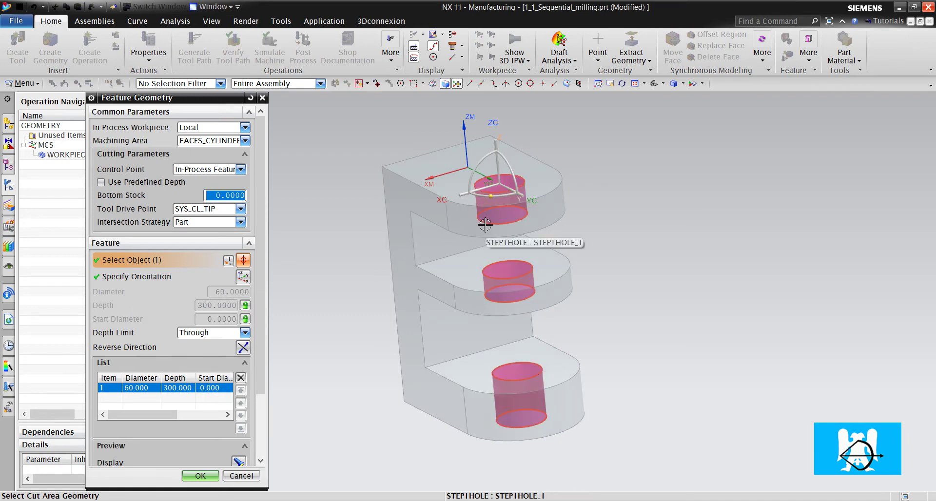
left_click(200, 476)
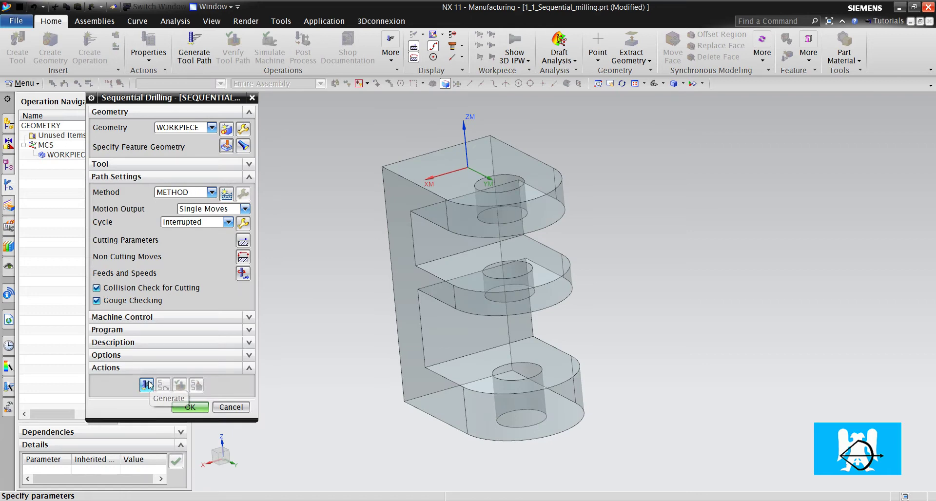
- Generate the drilling tool path and inspect it from sideways and isometric views
left_click(184, 407)
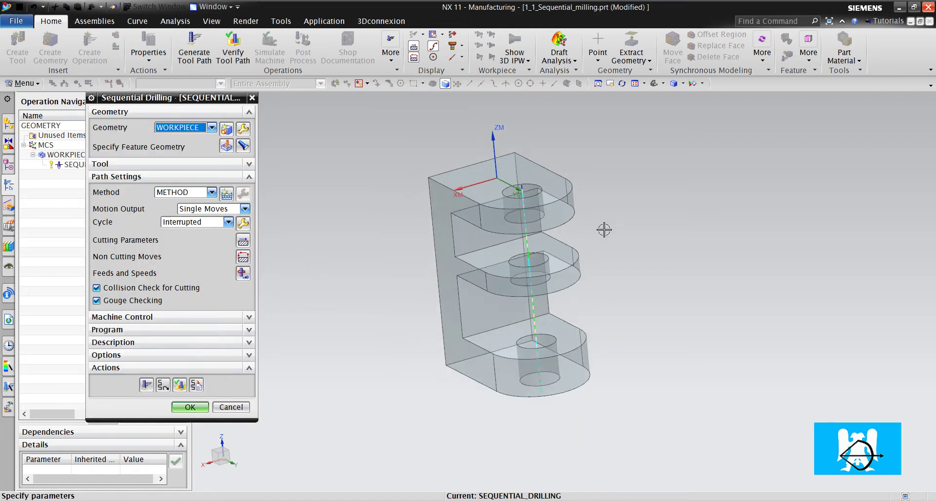
scroll(560, 234, "up", 4)
scroll(546, 221, "down", 3)
scroll(531, 210, "up", 3)
middle_click_drag(539, 208, 563, 205)
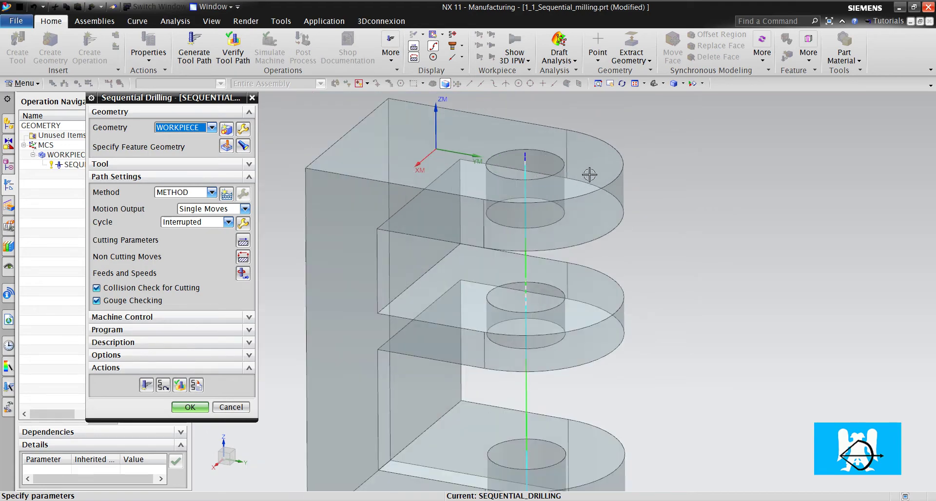
mouse_move(589, 184)
middle_mouse_down()
mouse_move(599, 204)
mouse_move(579, 183)
mouse_move(600, 176)
middle_mouse_up()
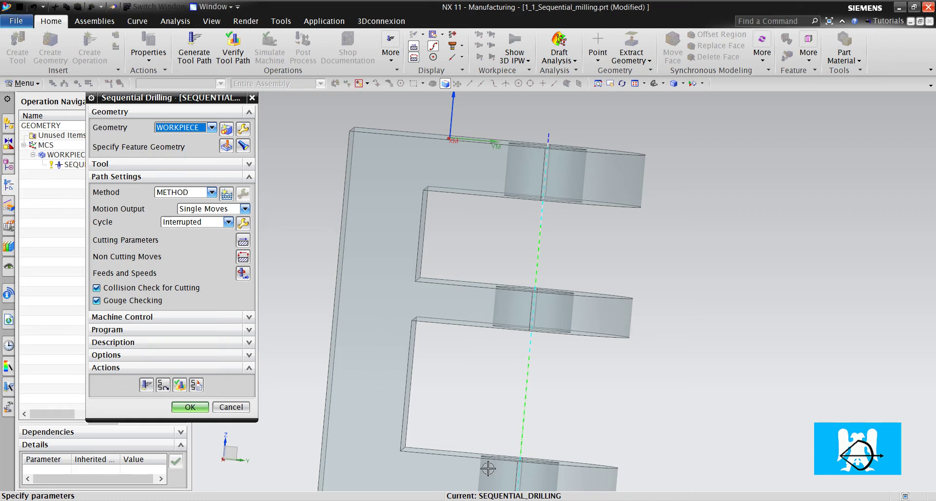
middle_click_drag(468, 257, 445, 250)
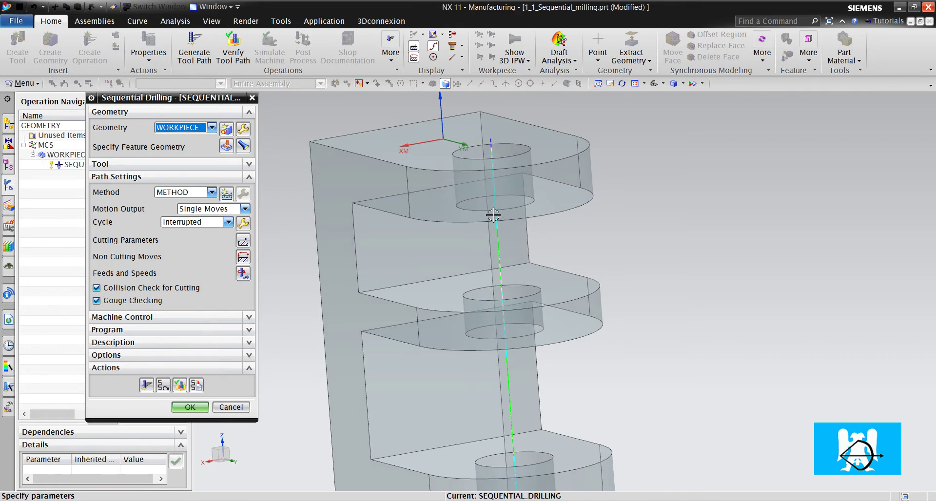
scroll(510, 267, "down", 2)
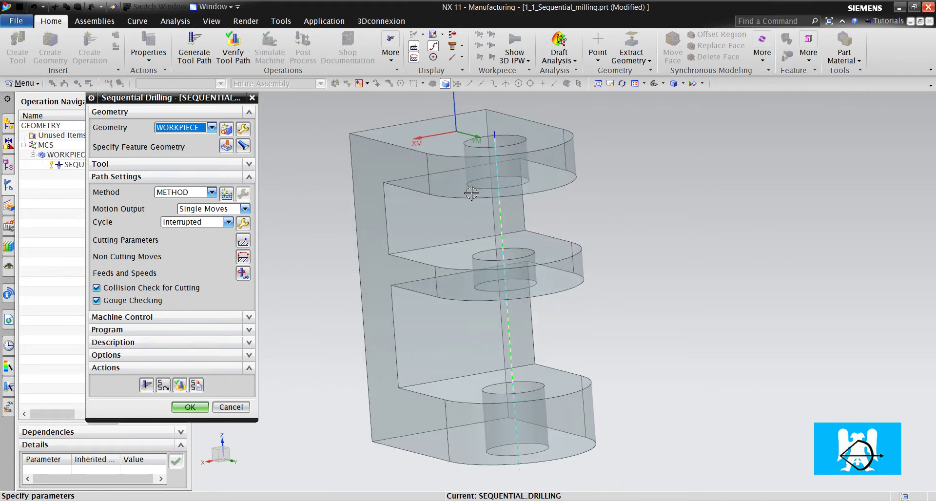
- Step the replay through each move: down to z=-107, z=-237, into the bottom bore, back to z=3
left_click(180, 385)
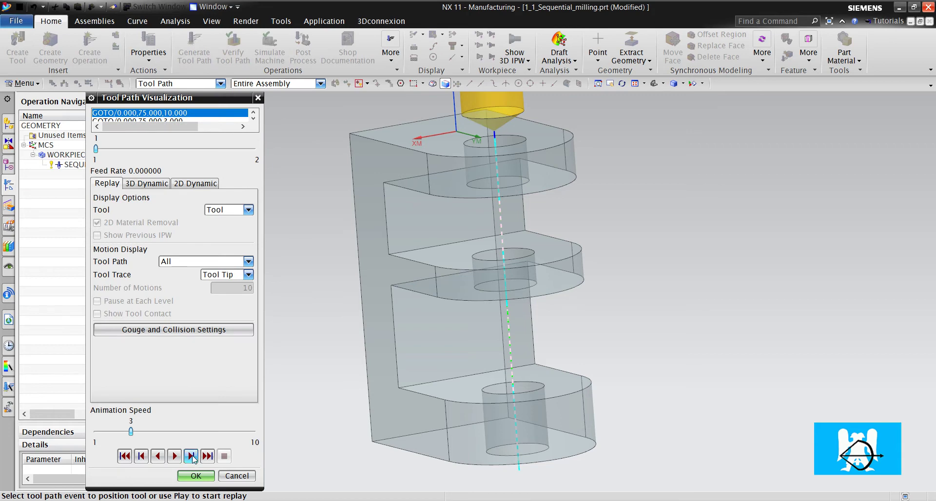
left_click(191, 456)
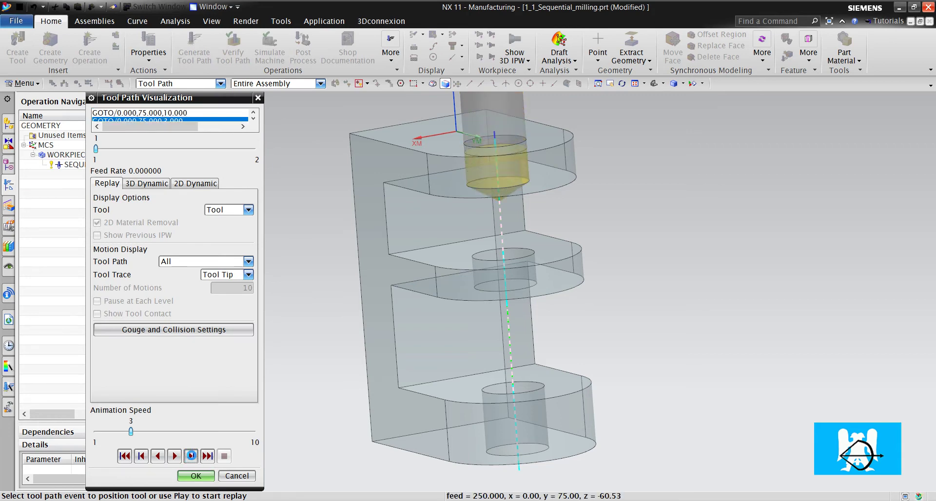
left_click(191, 456)
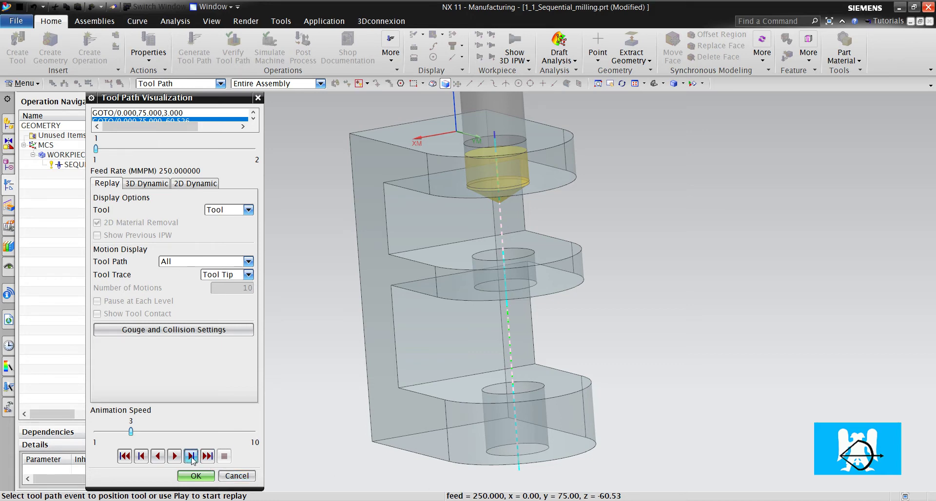
left_click(191, 456)
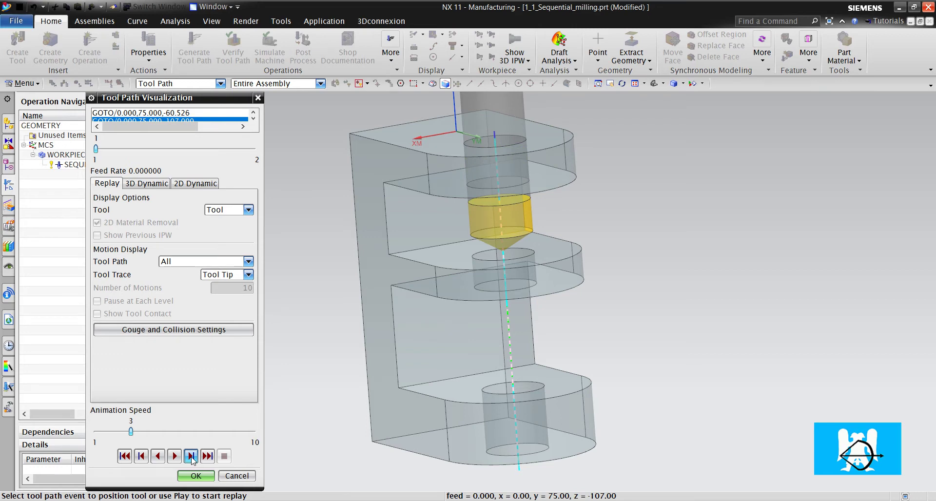
left_click(191, 456)
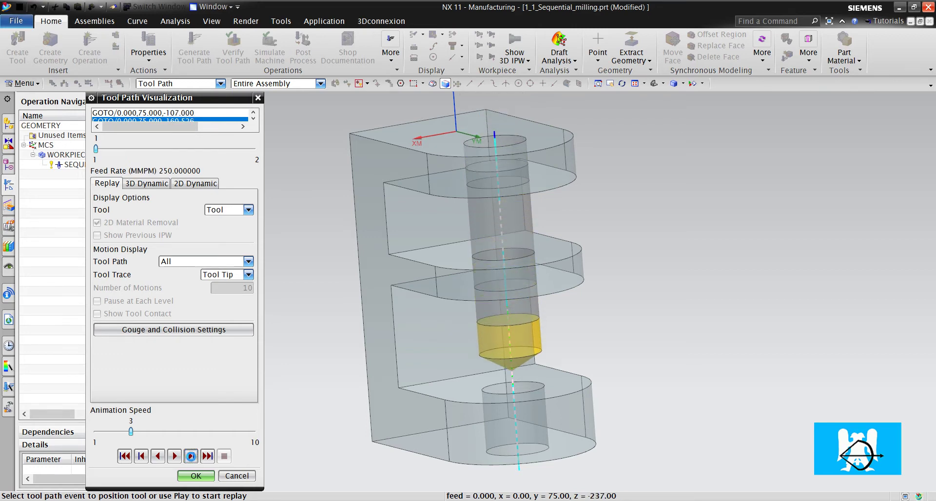
left_click(191, 456)
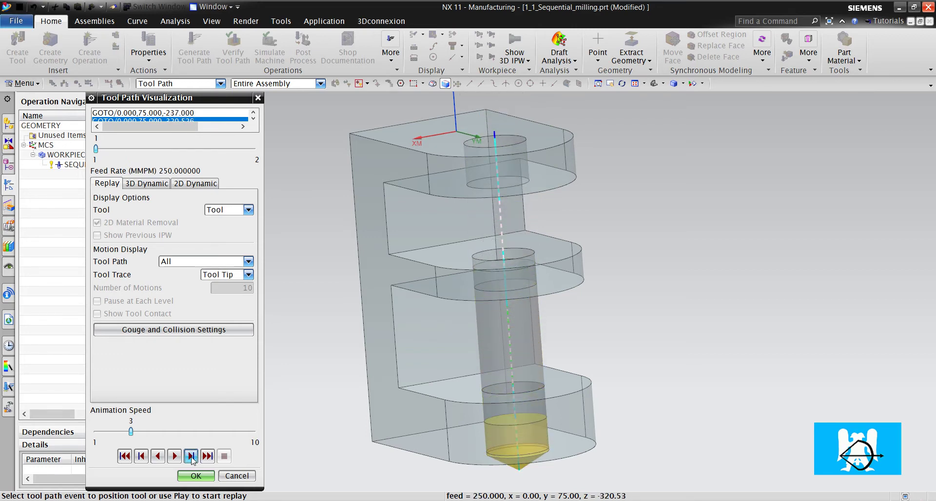
left_click(191, 456)
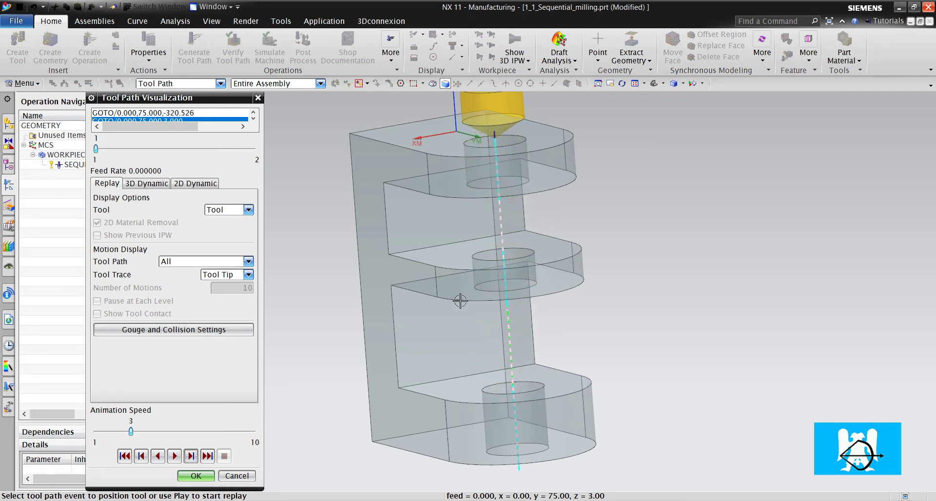
scroll(528, 211, "up", 4)
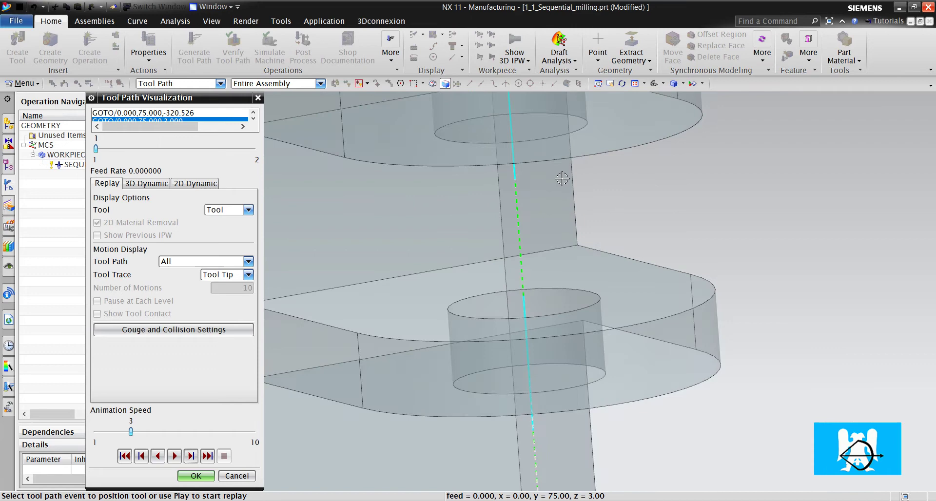
scroll(614, 191, "down", 4)
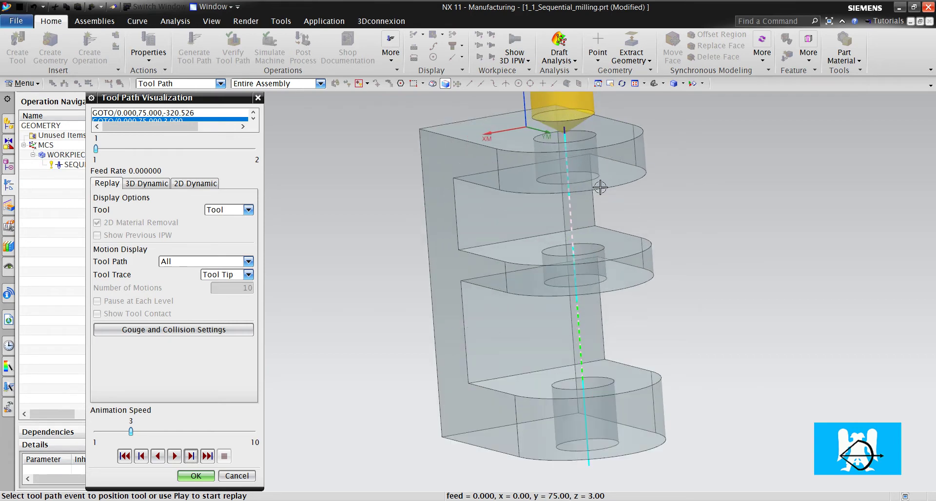
scroll(549, 142, "down", 3)
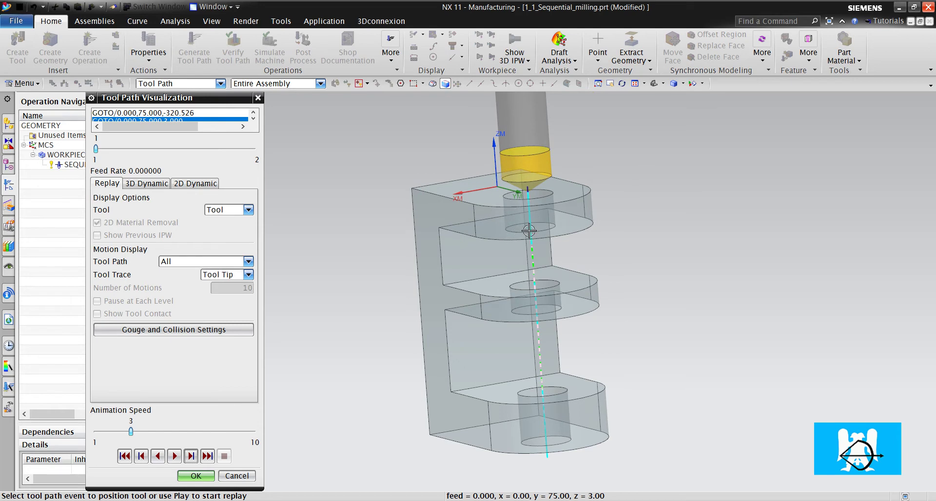
- Set the Cut feed to 1000 mmpm and the Cross Over feed to 200 %Cut
left_click(197, 476)
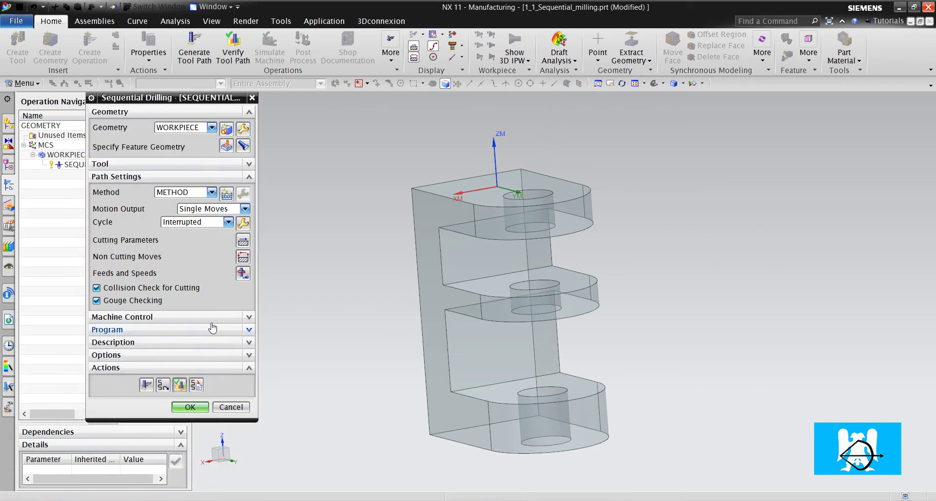
left_click(240, 274)
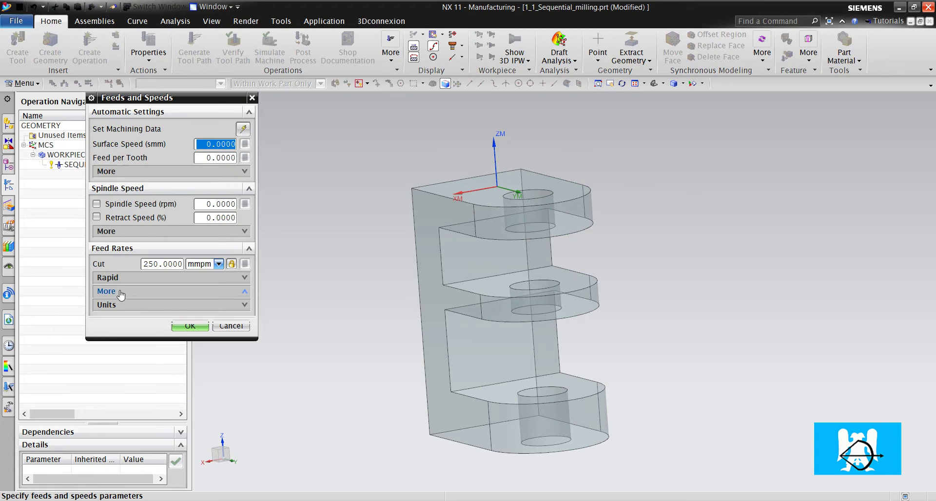
left_click(119, 293)
left_click(201, 375)
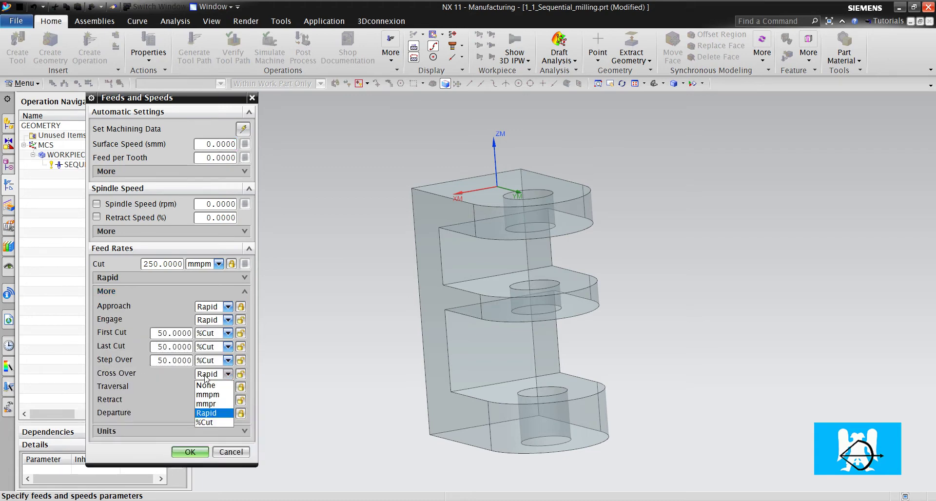
left_click(212, 422)
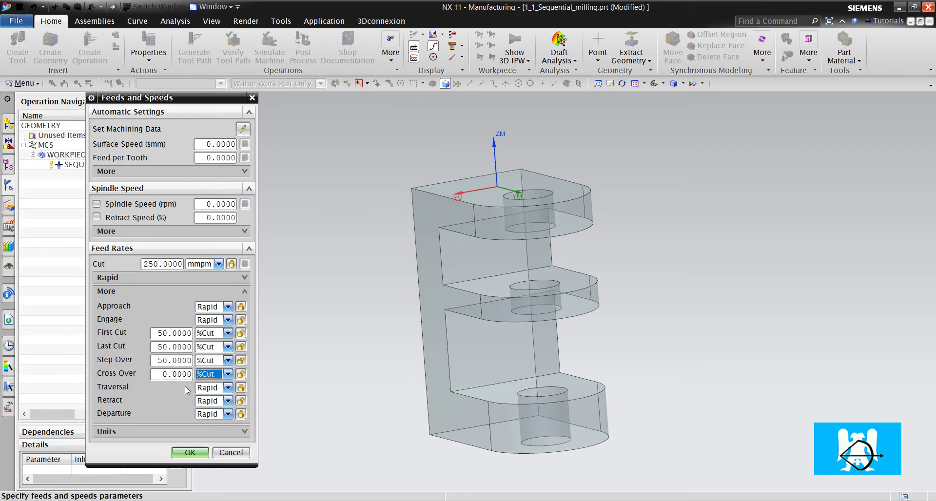
double_click(178, 266)
type("1000")
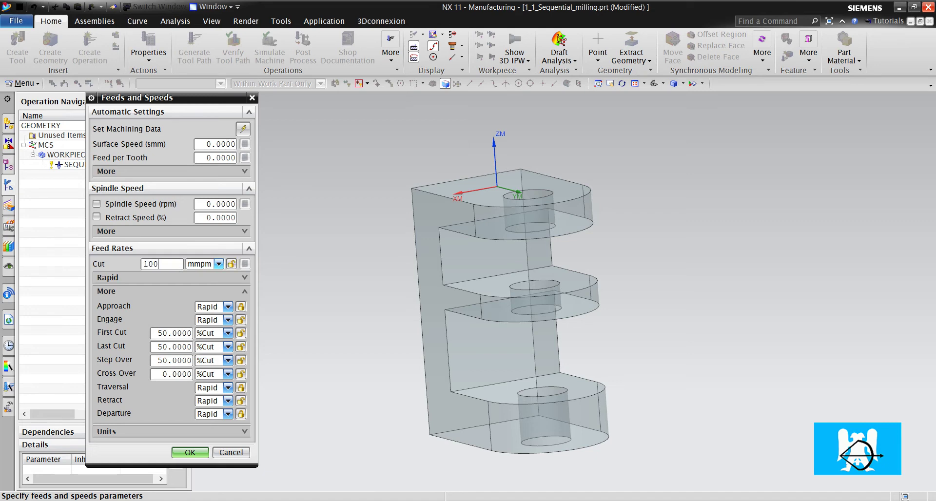
double_click(167, 374)
type("2")
- Confirm the new feed rates, regenerate the tool path, and start its replay
left_click(190, 453)
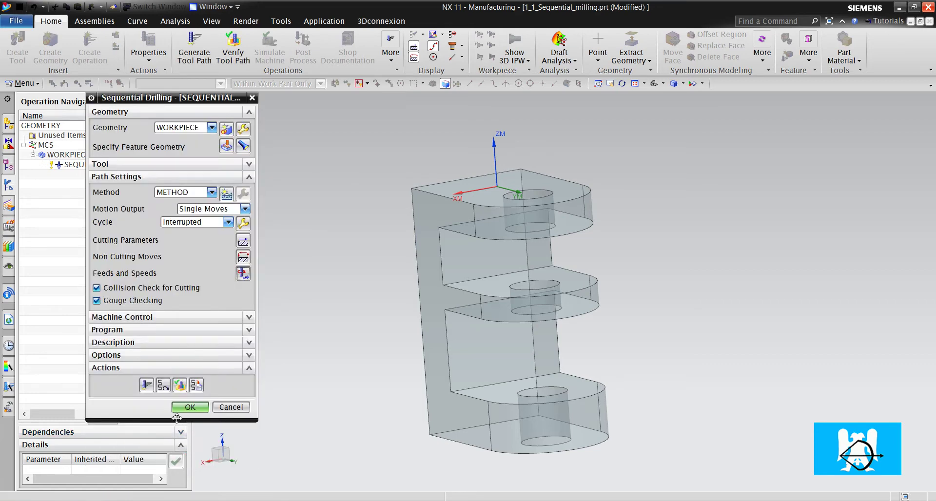
left_click(146, 385)
left_click(174, 384)
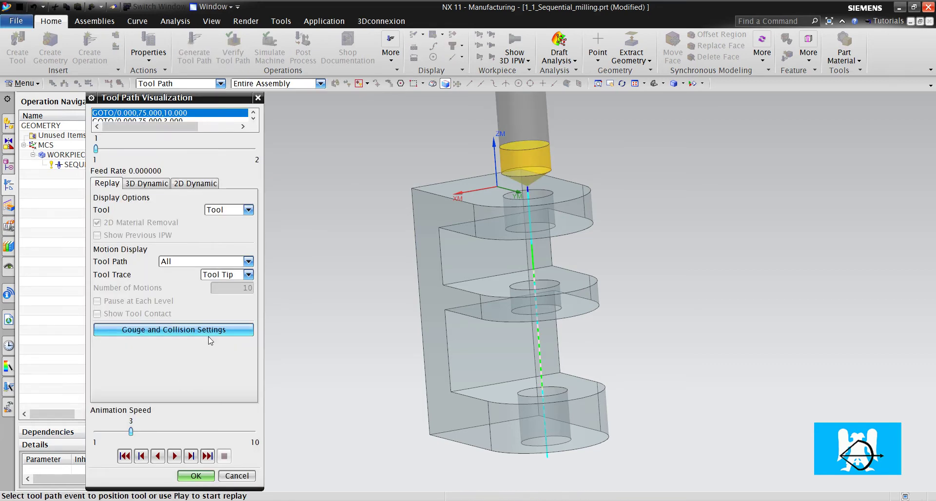
- Step the replay down through the part to the lower bore and the final upward retract
left_click(191, 456)
left_click(191, 456)
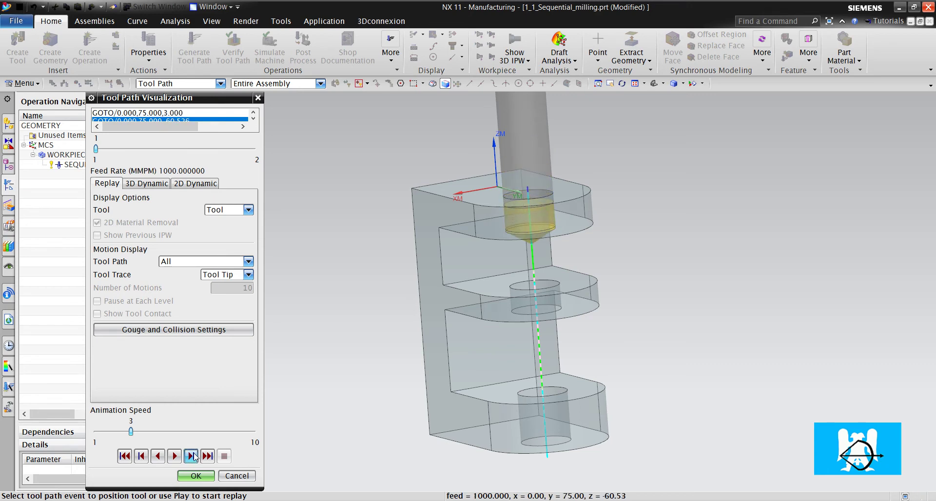
left_click(191, 455)
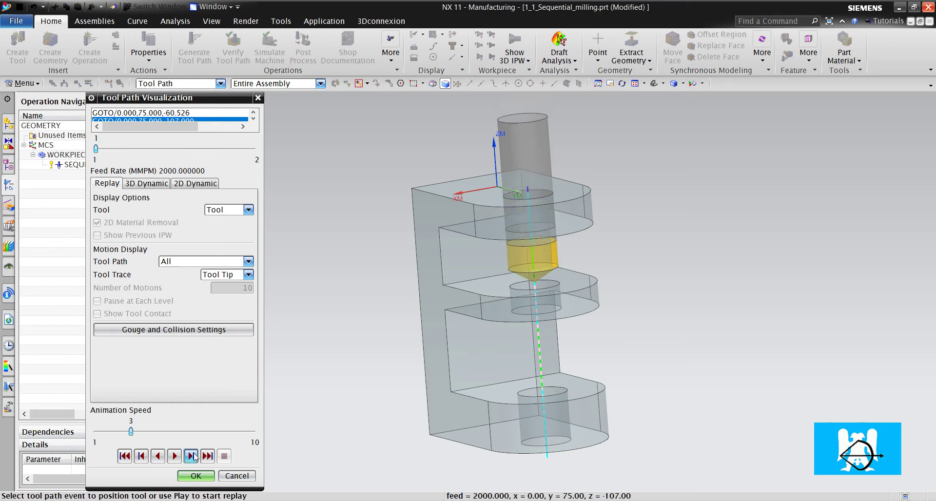
left_click(191, 456)
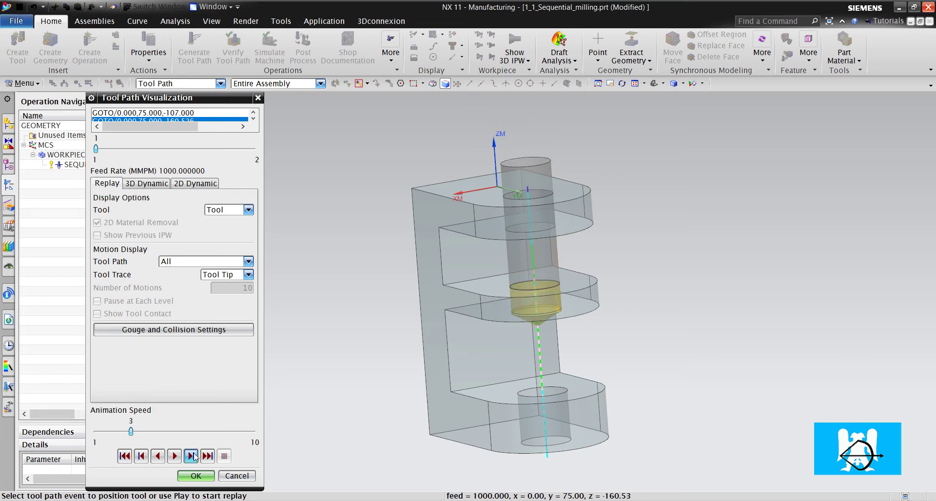
left_click(191, 456)
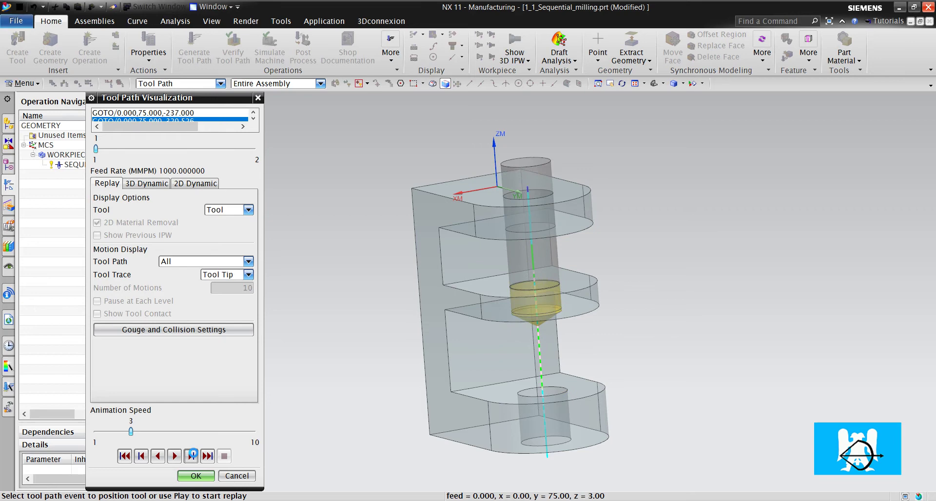
left_click(192, 456)
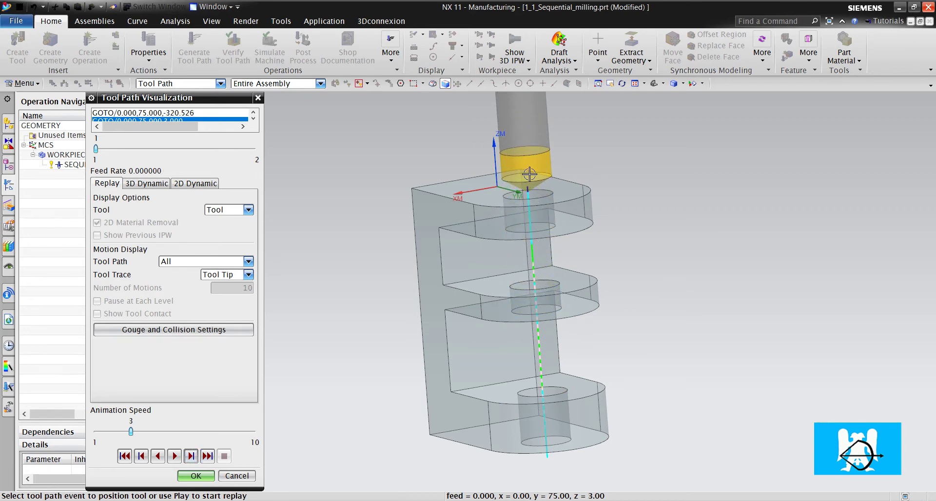
- Change the Retract feed units to %Cut, enter 400, and confirm the feed rates
left_click(201, 476)
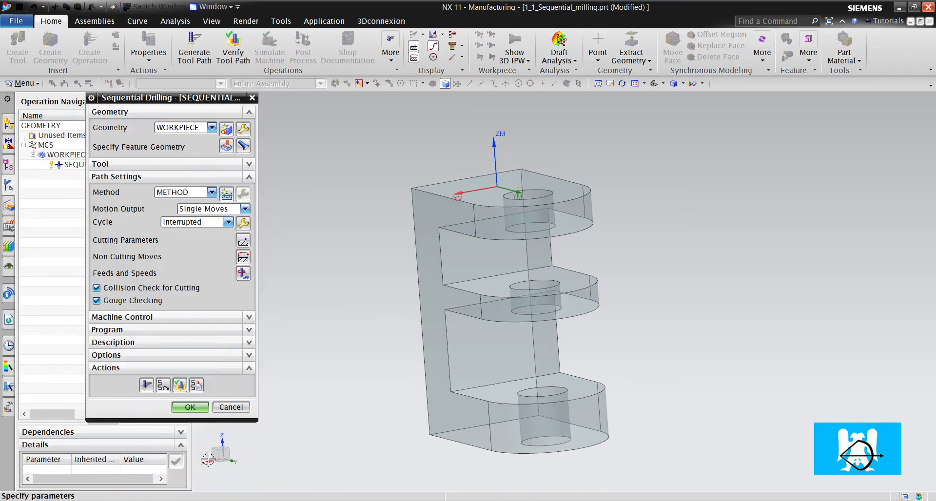
left_click(243, 277)
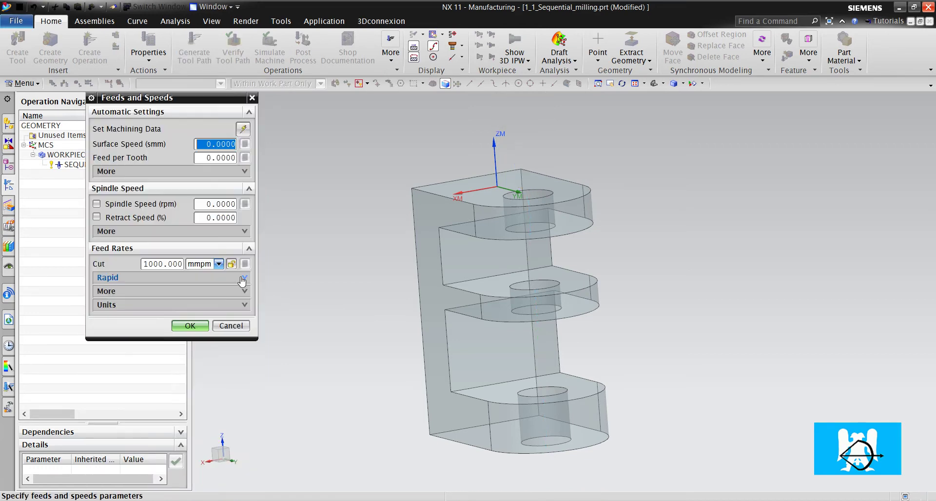
left_click(128, 295)
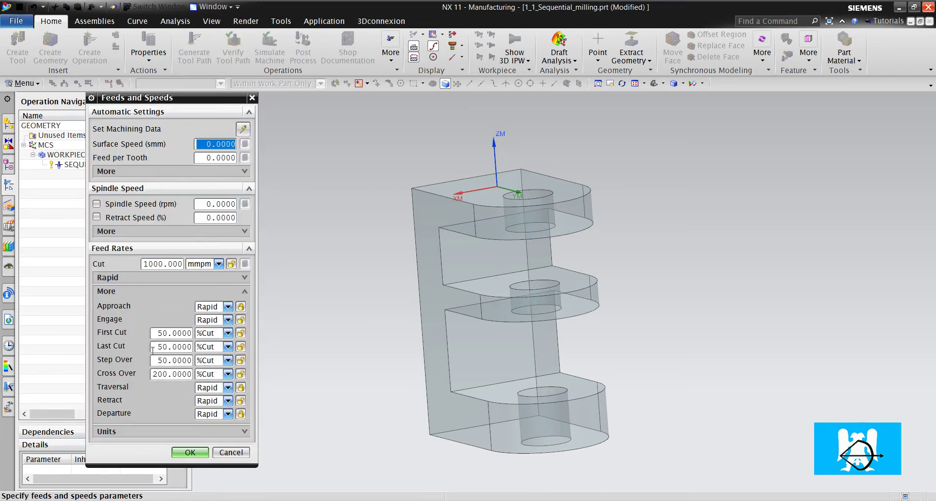
left_click(215, 401)
left_click(209, 446)
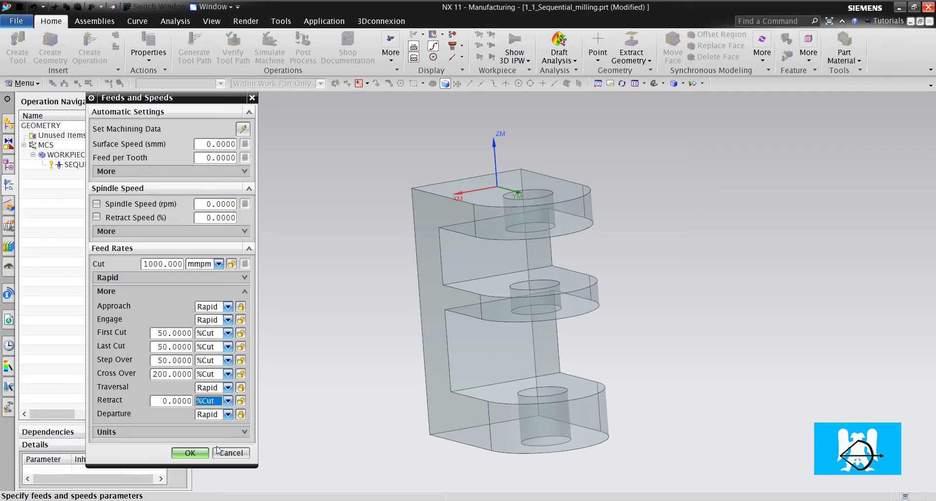
double_click(178, 401)
type("400")
left_click(188, 452)
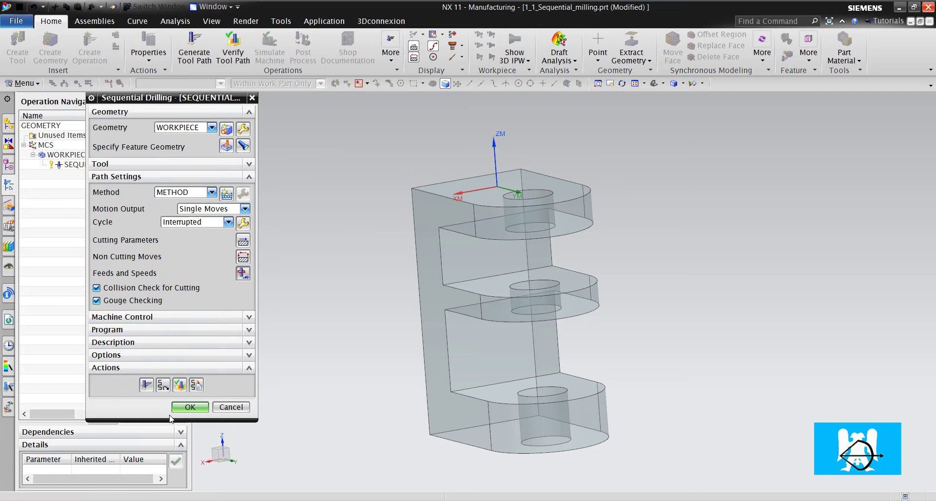
- Regenerate and replay the path, stepping through top, middle and bottom holes to the 4000 mmpm retract
left_click(149, 386)
left_click(181, 387)
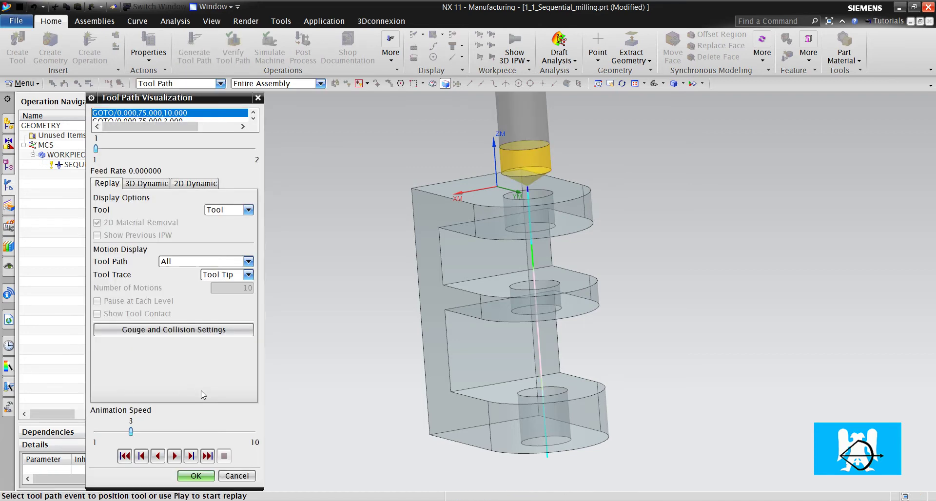
left_click(192, 456)
left_click(194, 457)
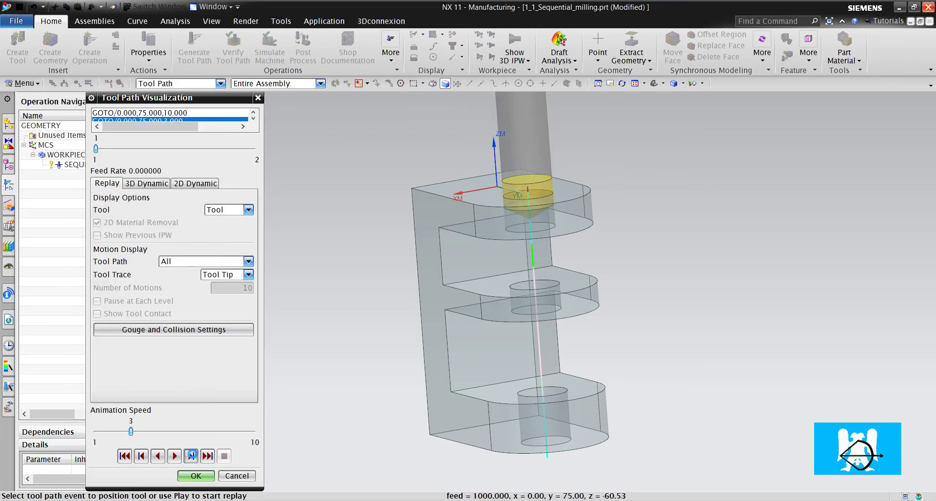
left_click(192, 456)
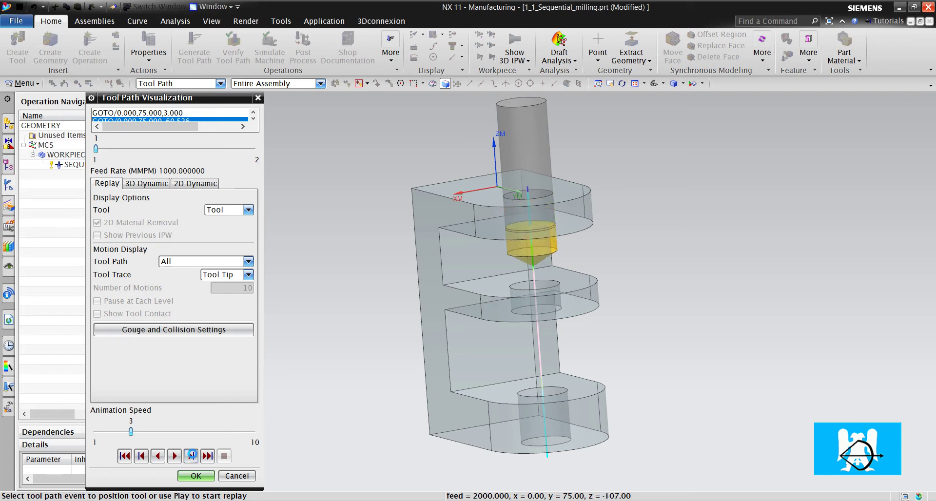
left_click(192, 456)
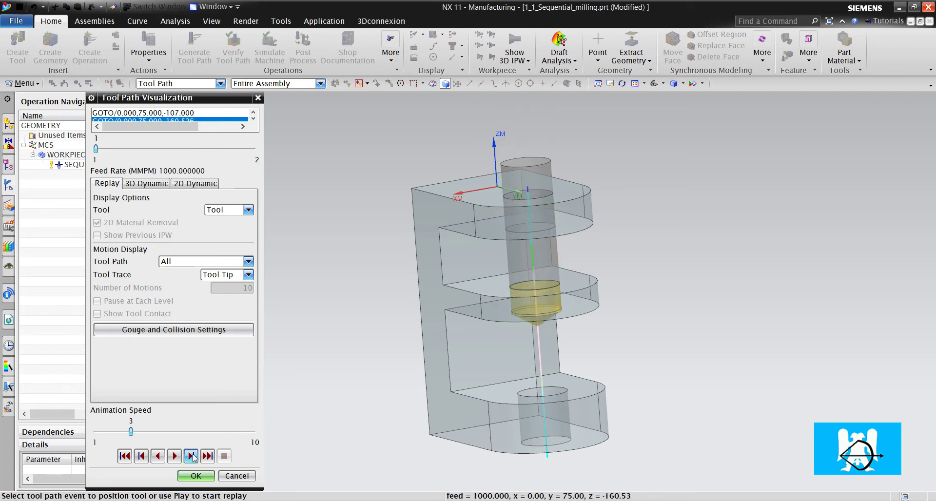
left_click(192, 456)
left_click(191, 456)
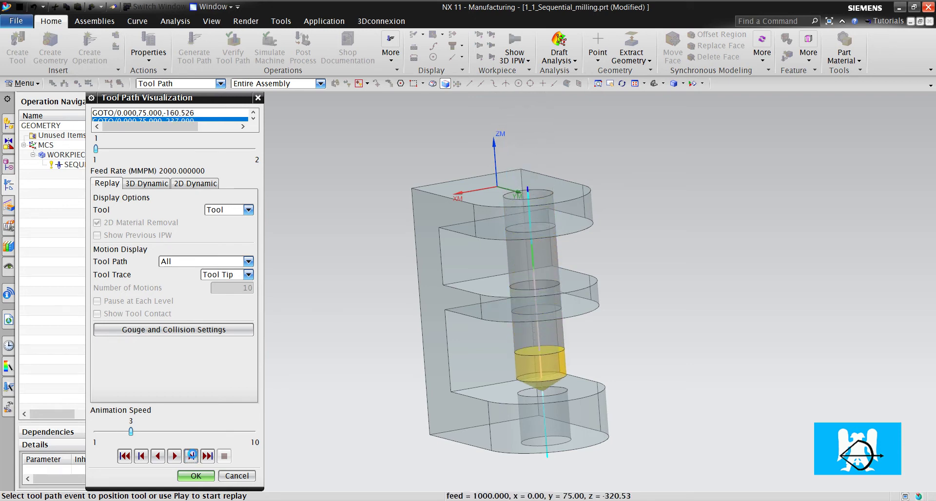
left_click(191, 456)
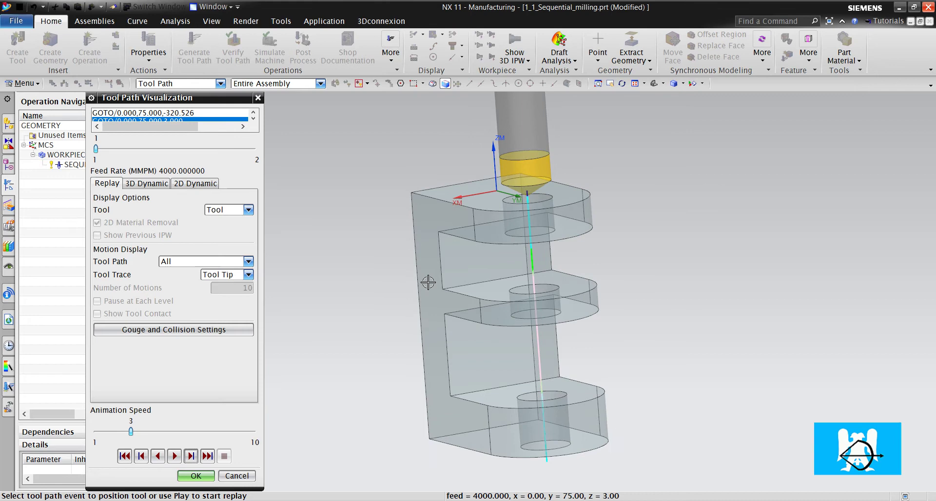
scroll(465, 263, "up", 3)
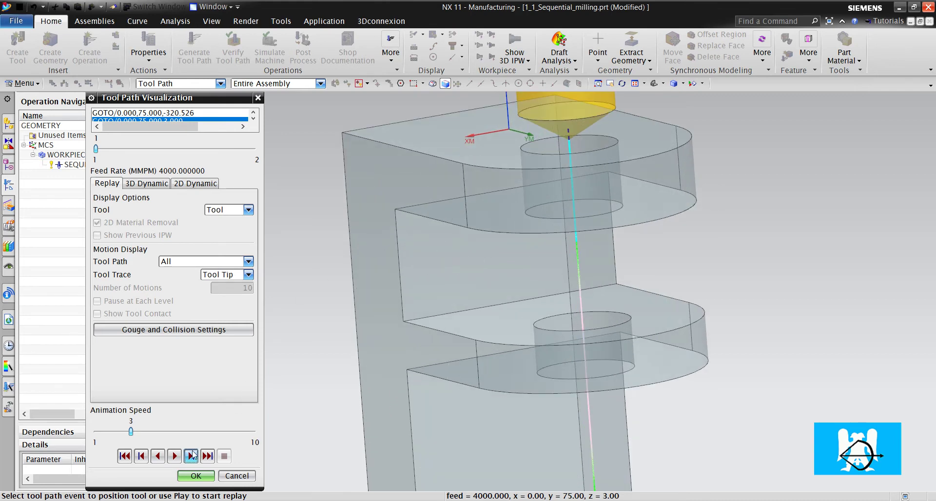
- Close the replay, check the Cross Over Distance in Cutting Parameters, then switch to Analysis
left_click(195, 476)
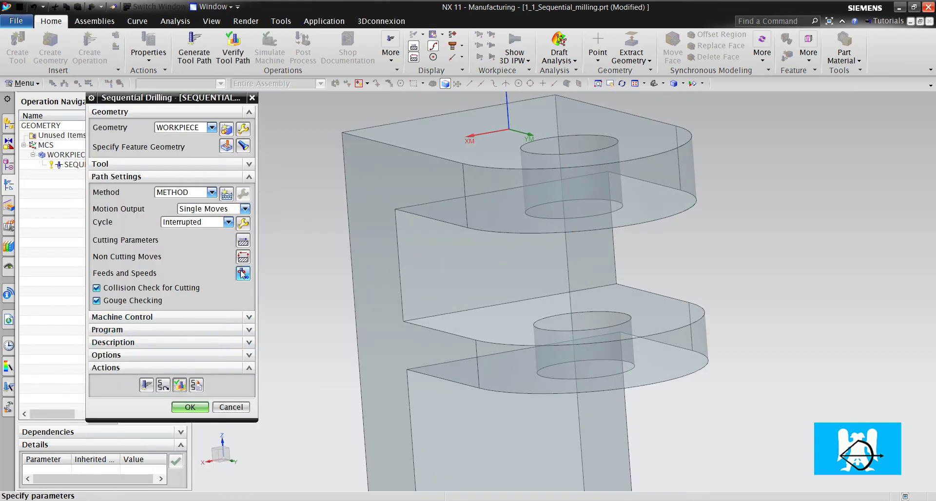
left_click(243, 241)
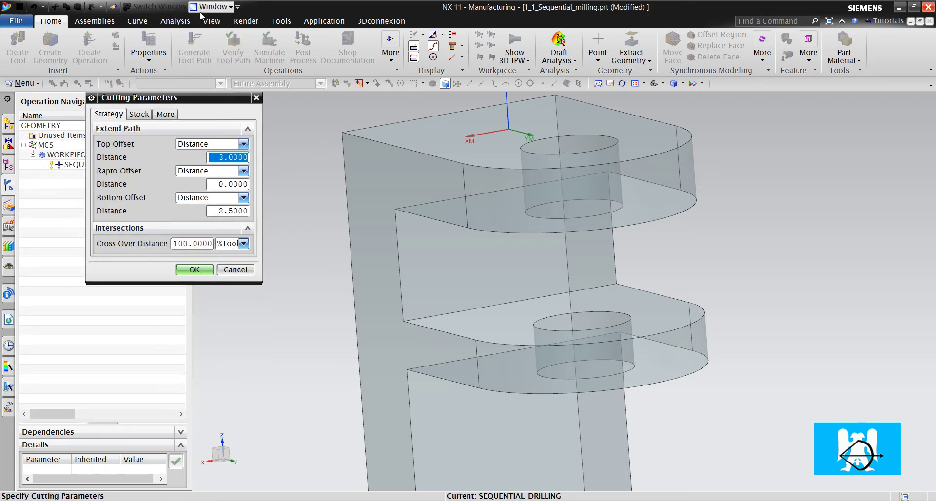
left_click(175, 21)
- Measure the bracket's upper vertical edge (70 mm) and lower vertical edge (100 mm) using the Length type
left_click(120, 36)
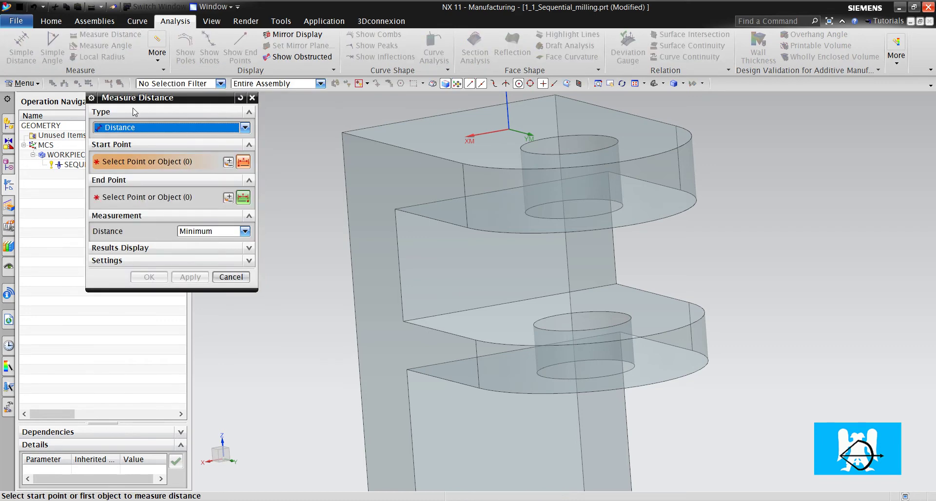
left_click(138, 128)
left_click(137, 167)
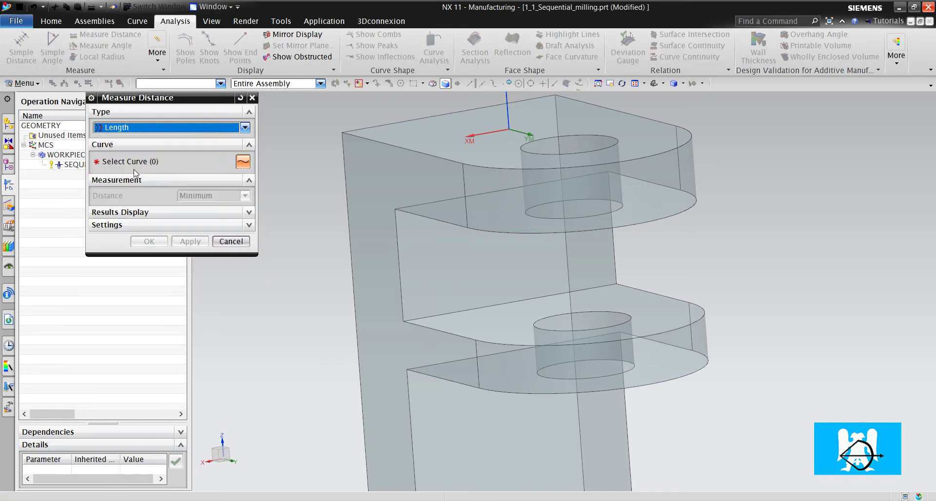
left_click(395, 253)
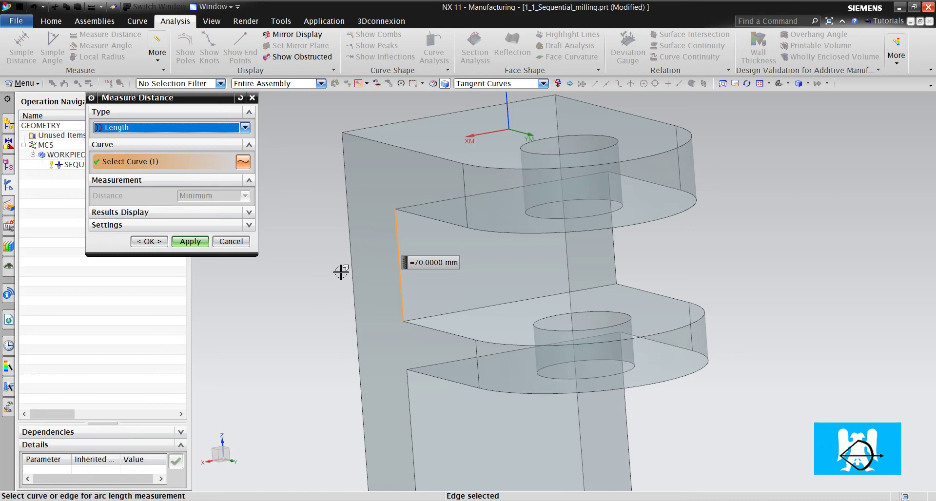
scroll(464, 281, "down", 2)
scroll(464, 282, "up", 2)
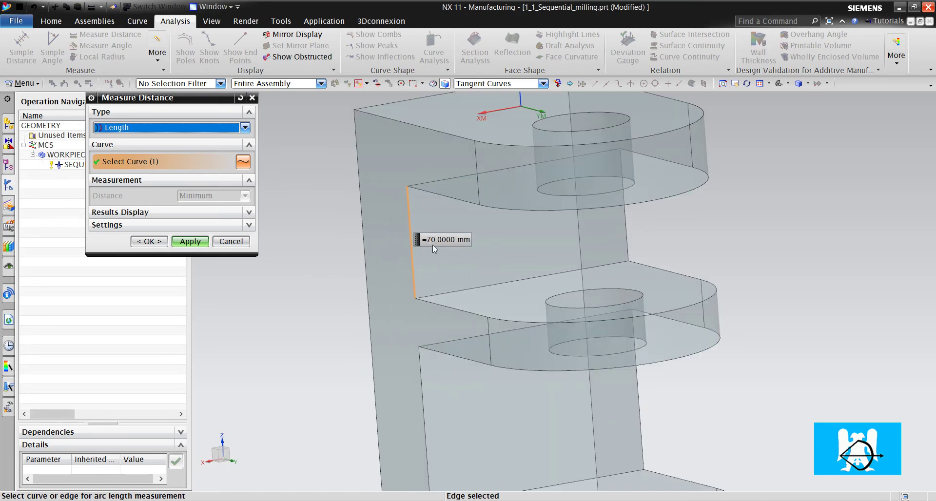
scroll(432, 251, "down", 2)
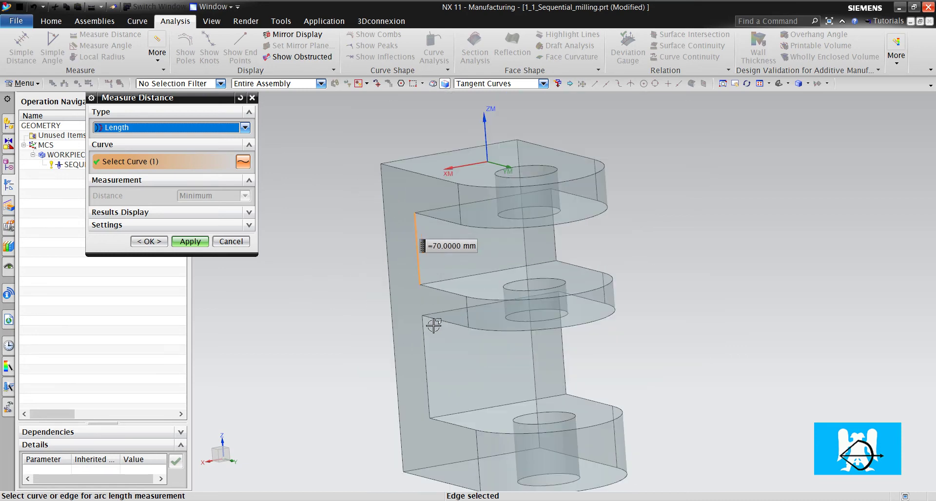
left_click(422, 274, "shift")
left_click(423, 336)
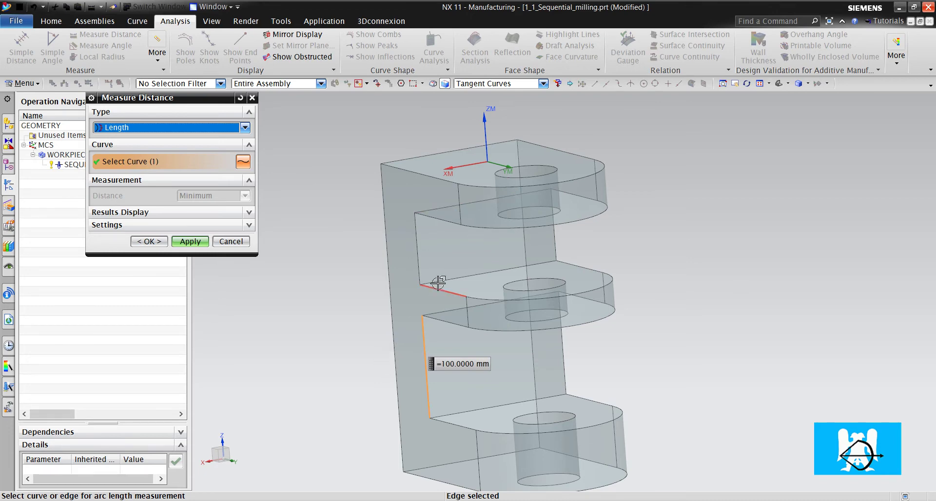
- Close Measure Distance, then switch Cross Over Distance from %Tool to mm and enter 80
left_click(230, 241)
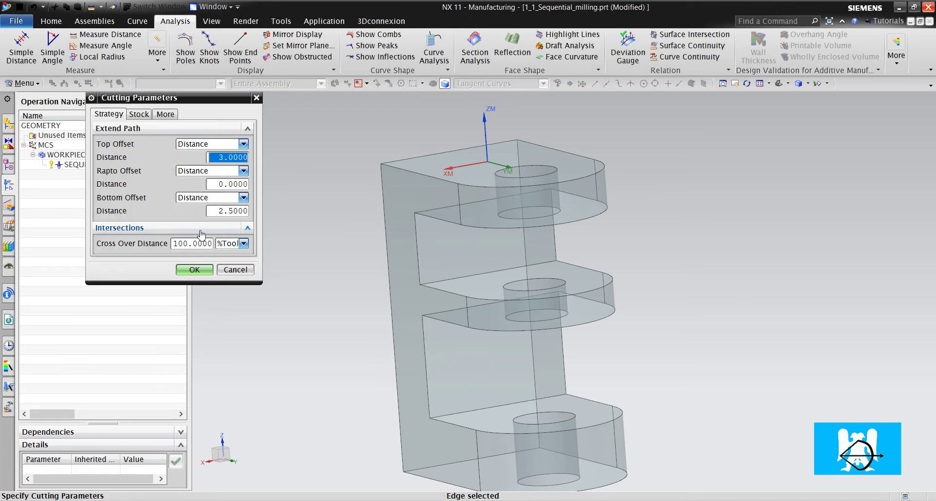
left_click(243, 243)
left_click(228, 262)
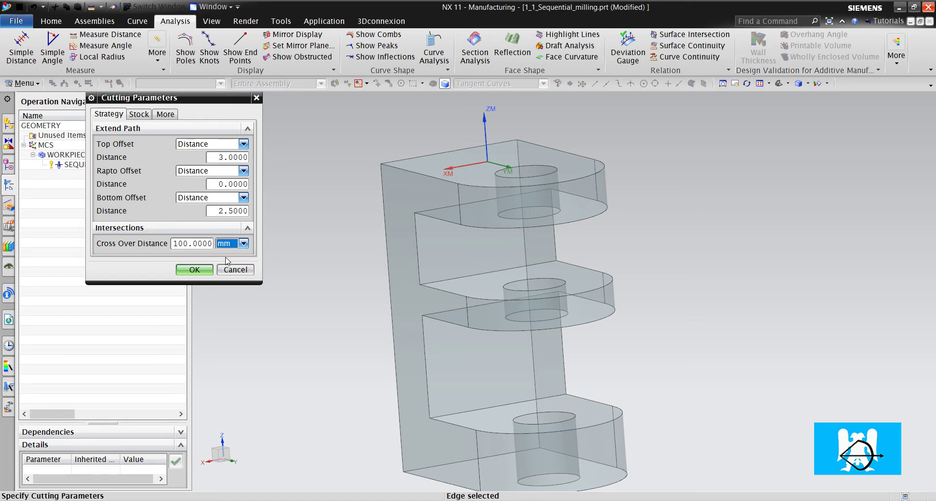
double_click(193, 242)
type("80")
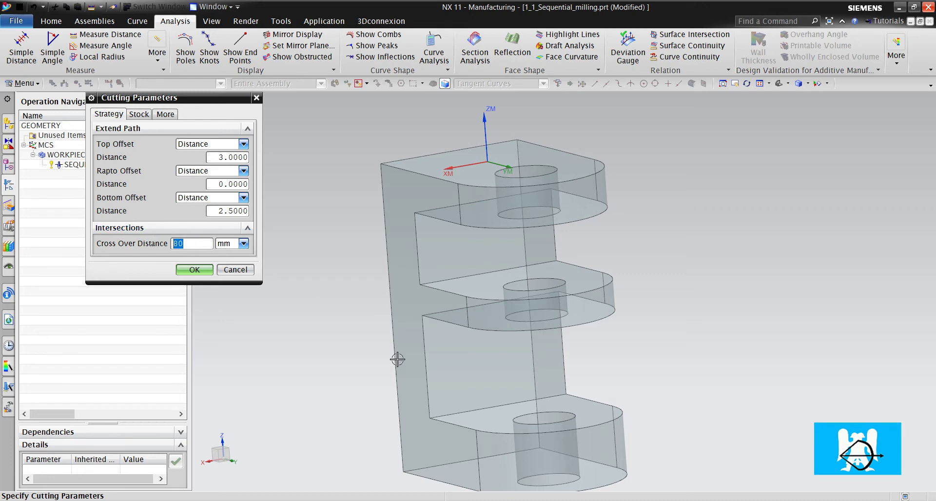
- Confirm the cutting parameters, then set the Step Over feed to 300 %Cut in Feeds and Speeds
left_click(203, 269)
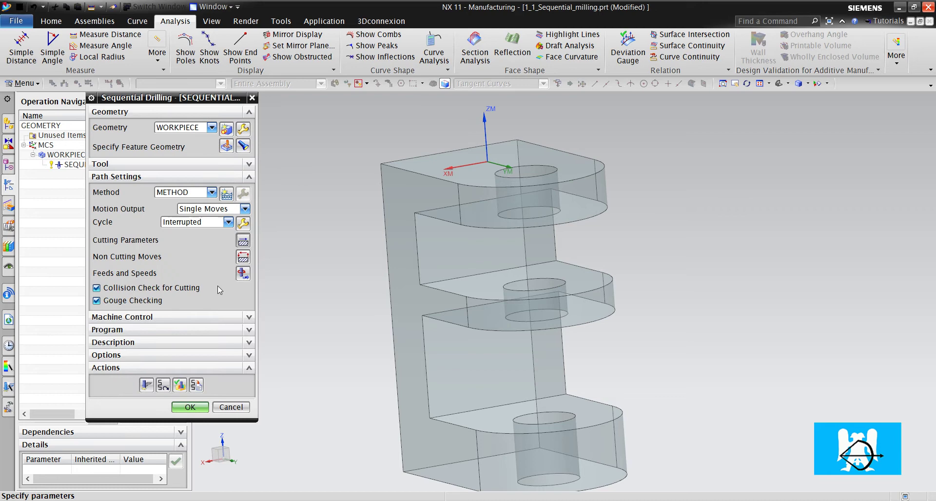
left_click(242, 272)
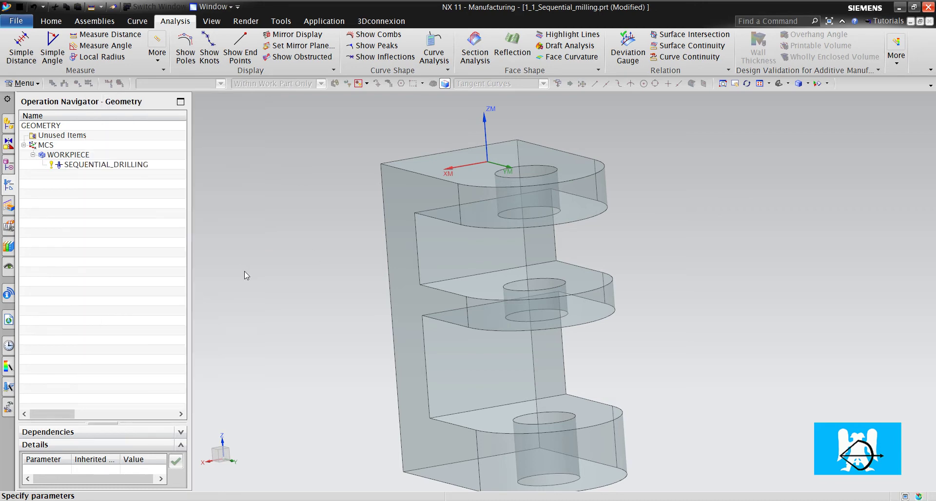
left_click(135, 292)
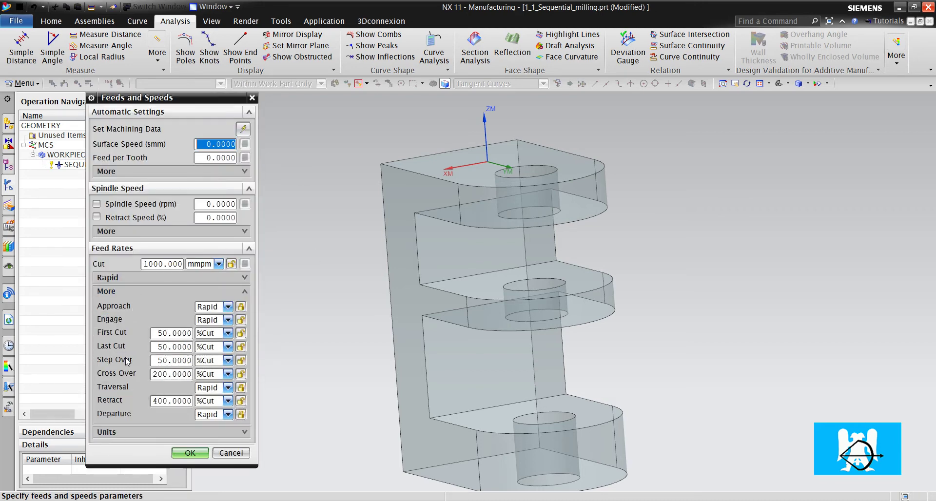
left_click(212, 365)
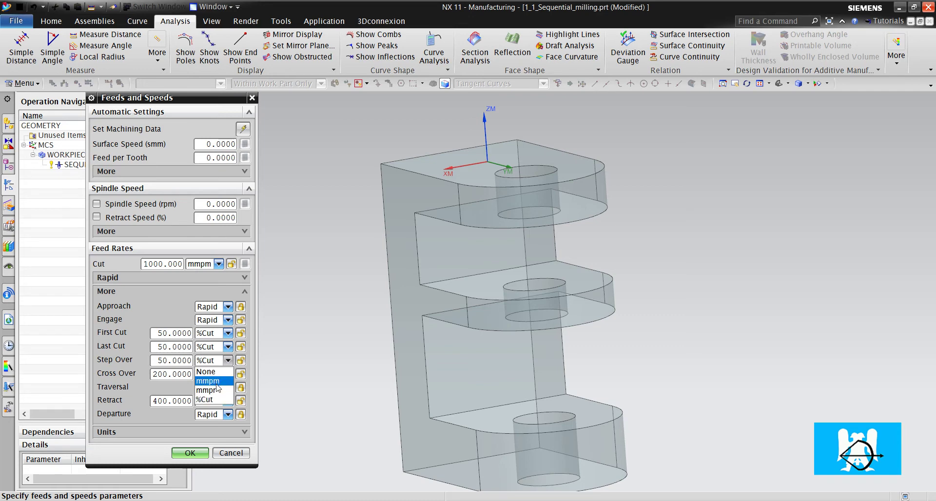
left_click(216, 405)
double_click(174, 361)
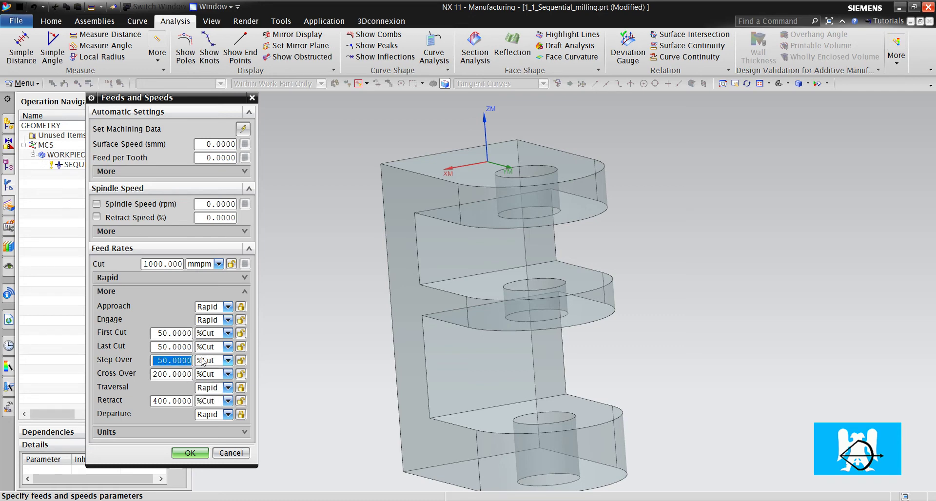
type("3")
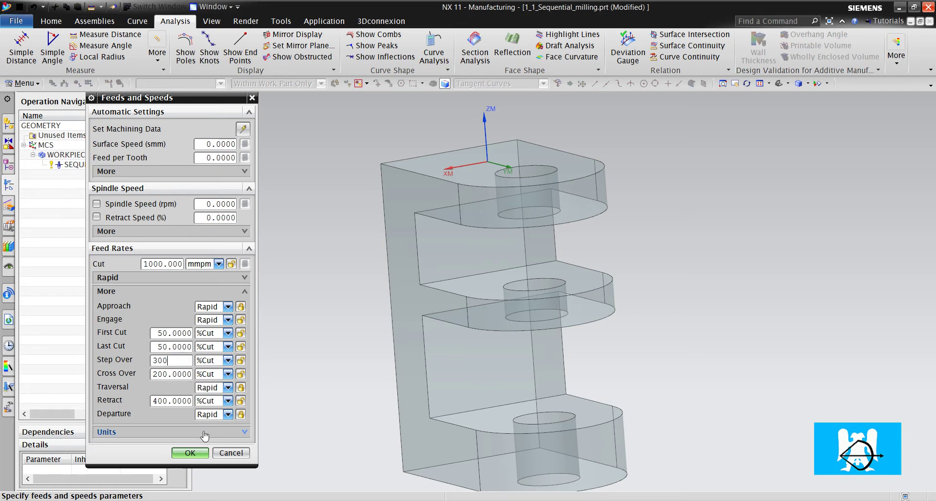
left_click(190, 453)
- Generate the path and step the replay through z -60.53, -107, -160.53, -320.53 back to z 3
left_click(147, 385)
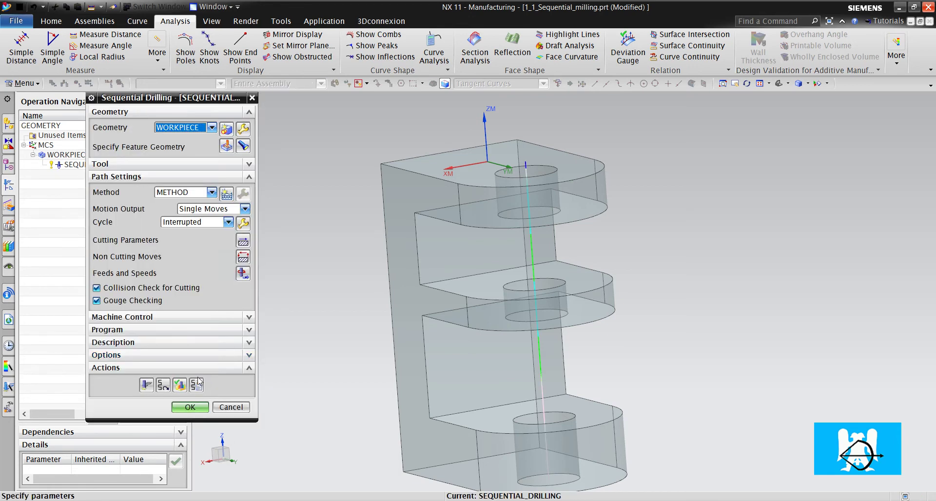
left_click(180, 385)
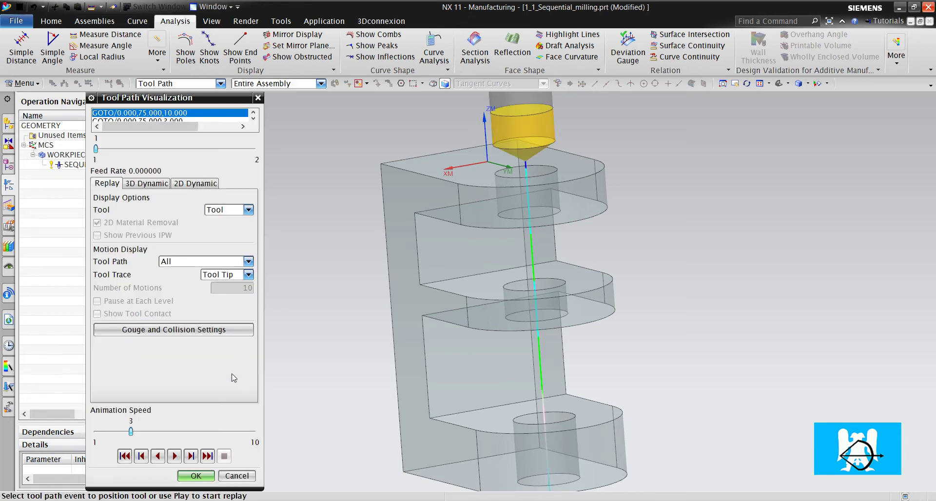
left_click(191, 456)
left_click(191, 456)
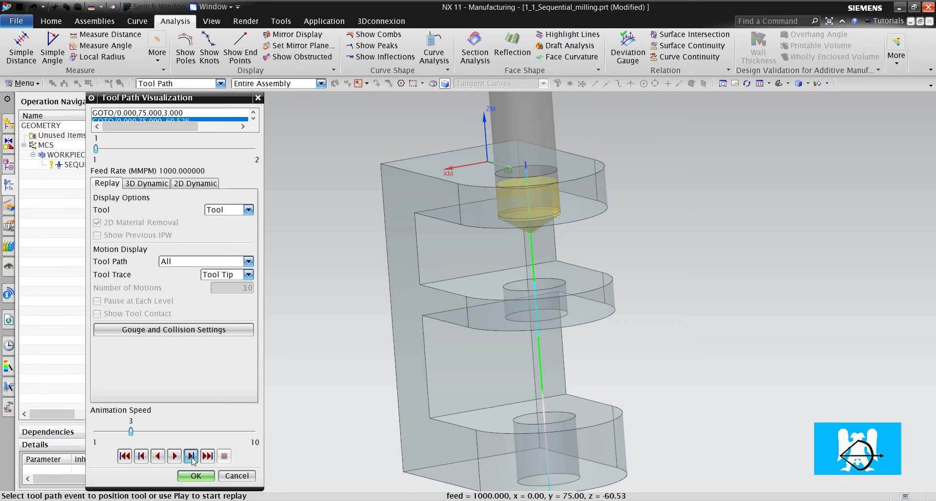
left_click(191, 455)
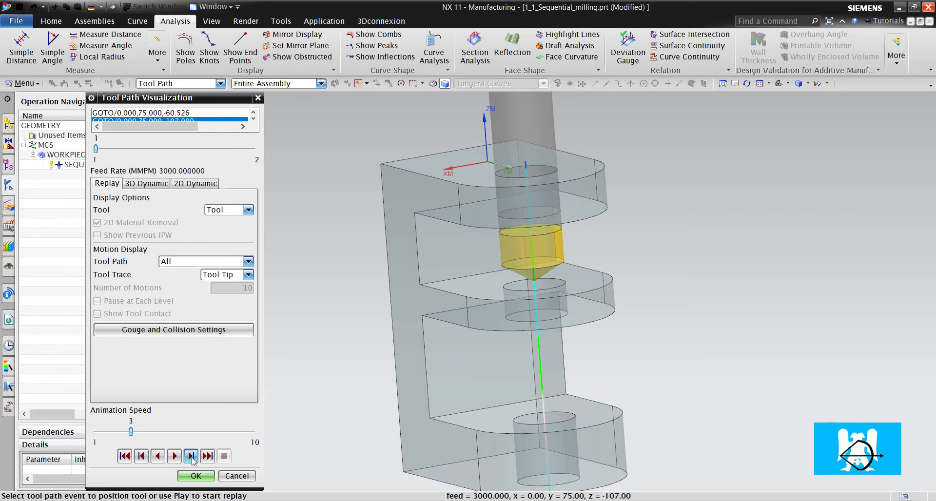
left_click(191, 455)
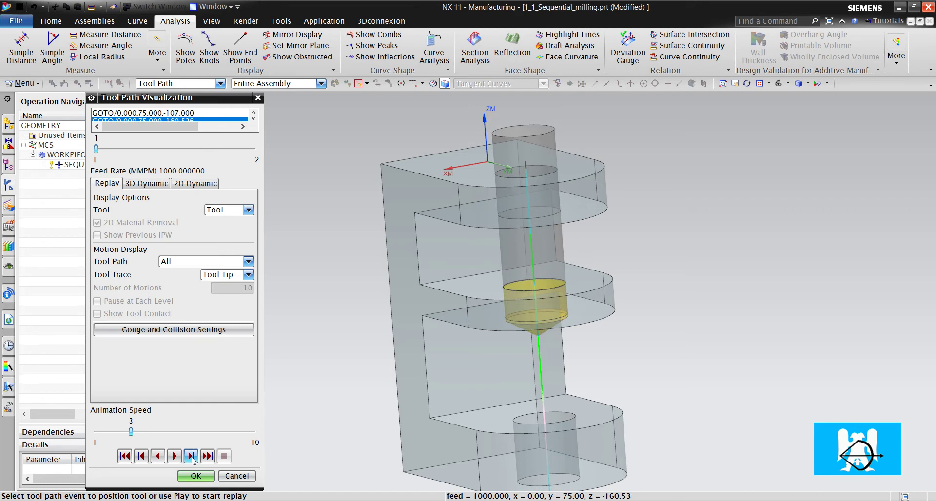
left_click(191, 456)
left_click(191, 456)
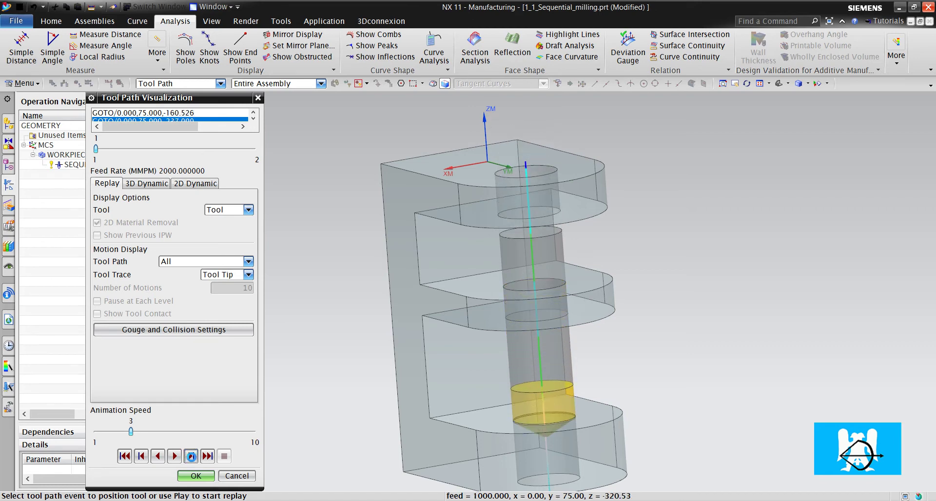
left_click(191, 455)
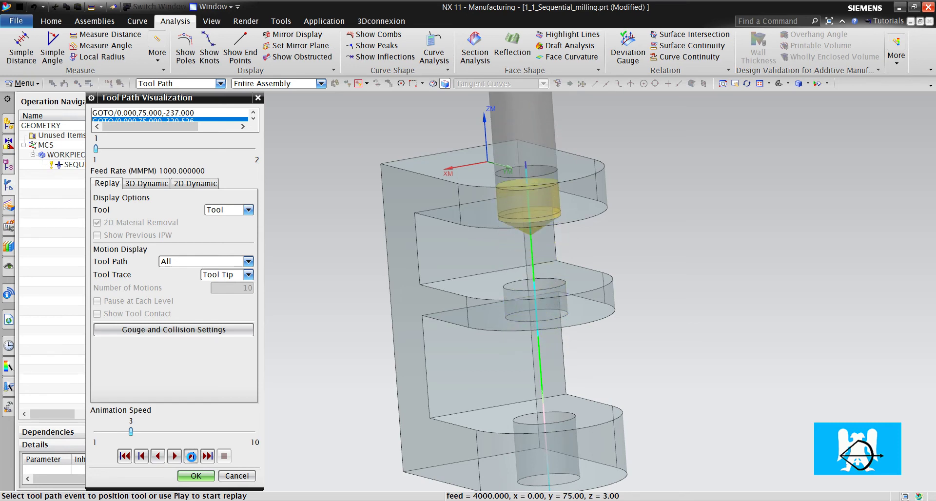
left_click(191, 456)
left_click(195, 476)
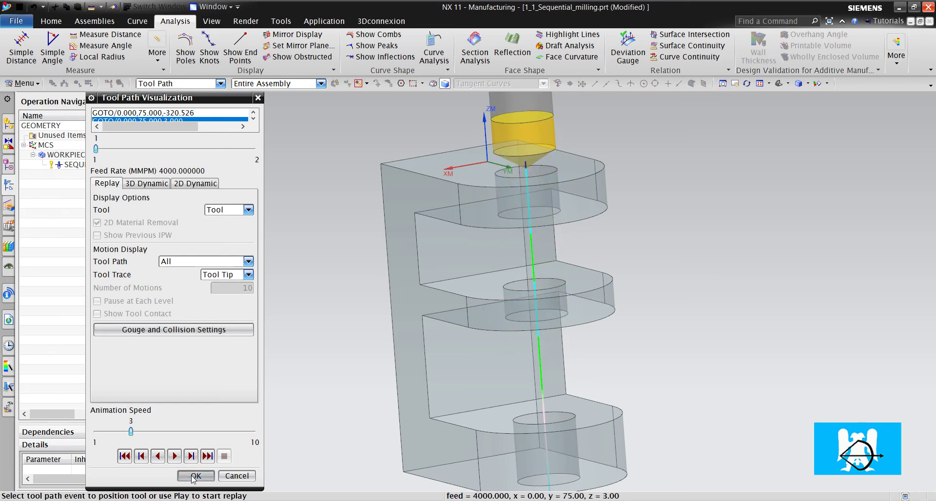
- In the Cycle parameters, set First Cut to Distance 5 and switch Last Cut to Distance
left_click(242, 223)
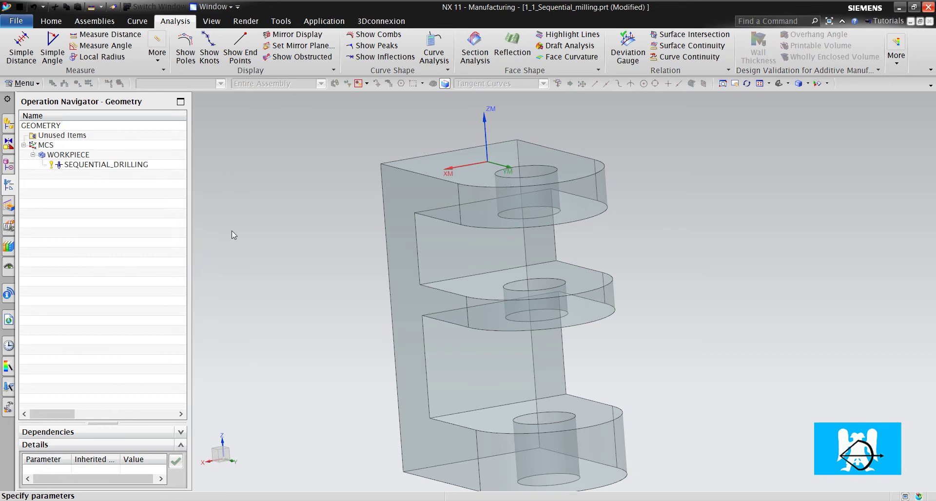
left_click(196, 129)
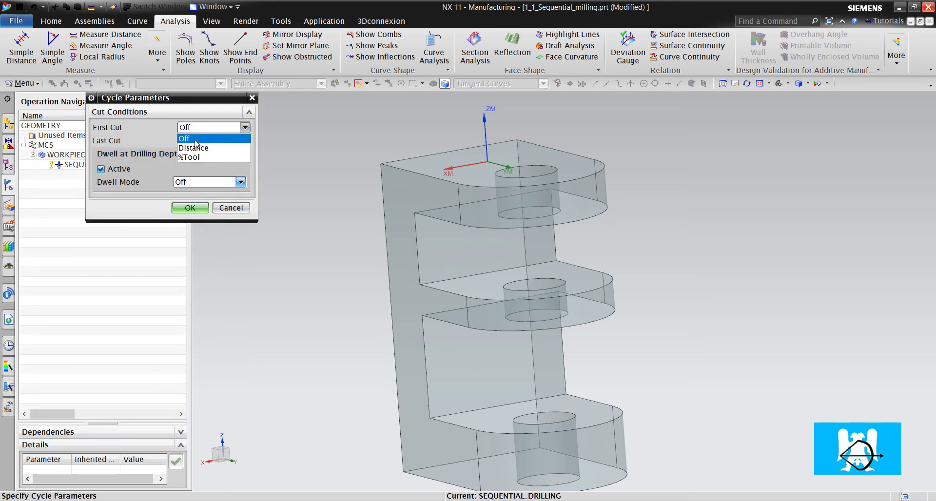
left_click(195, 147)
left_click(228, 140)
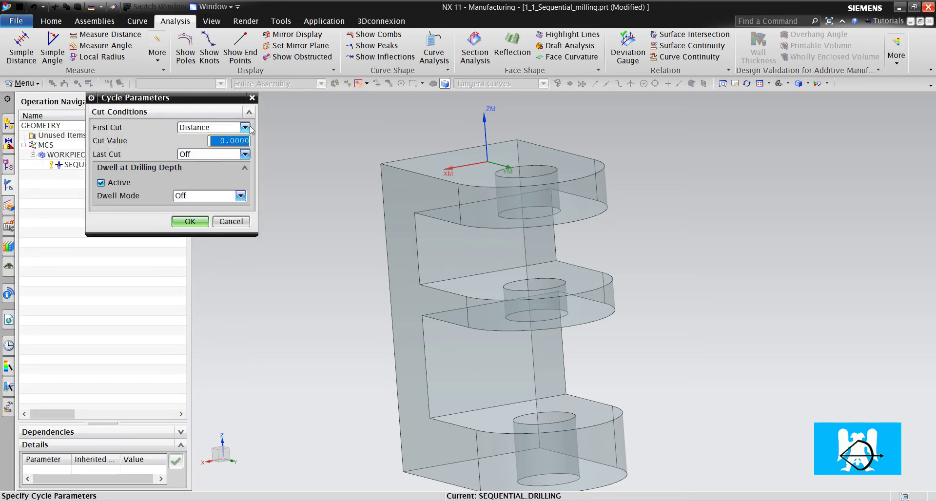
type("5")
left_click(218, 154)
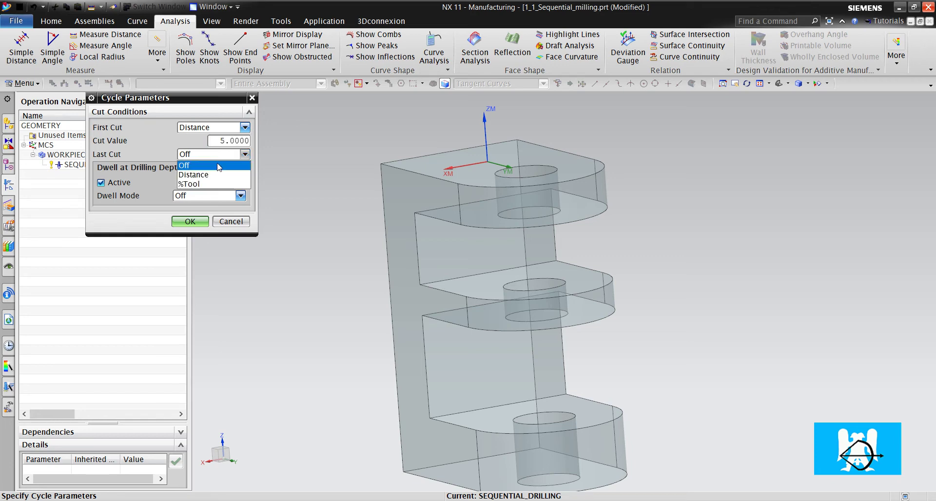
left_click(218, 171)
left_click(218, 168)
- Enter 5 for Last Cut, confirm the cycle parameters, and regenerate the drilling path
type("5")
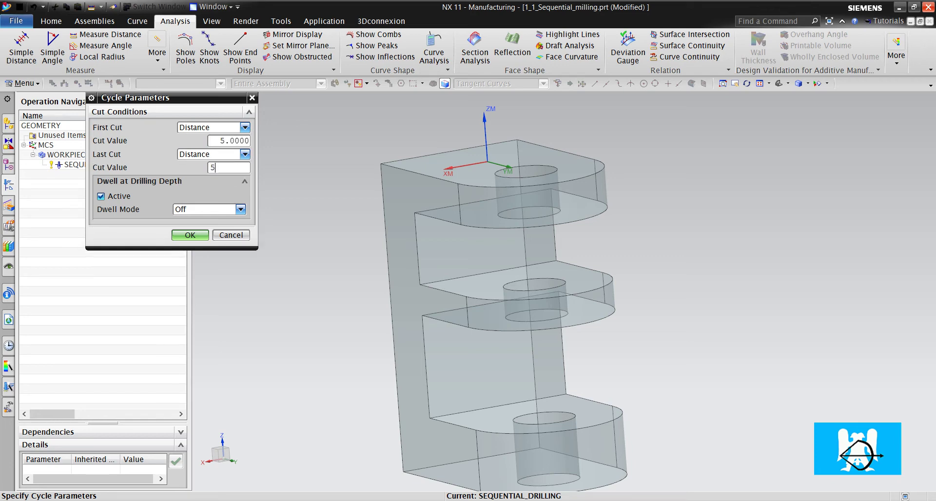
left_click(190, 235)
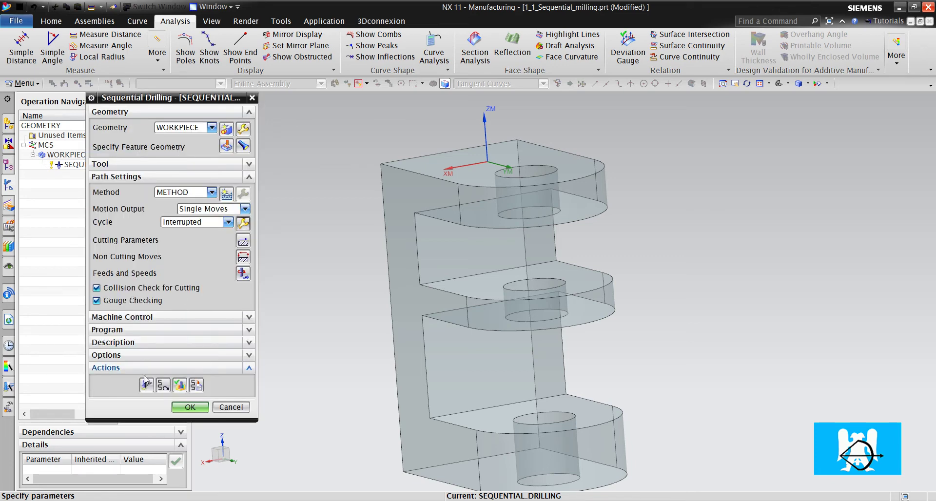
left_click(146, 385)
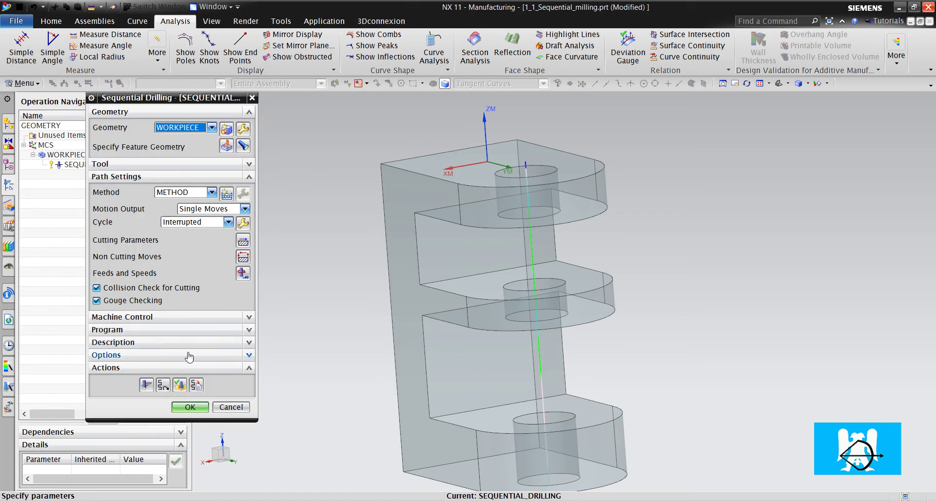
- Review the First Cut and Last Cut feed rates at 50 %Cut and accept Feeds and Speeds
left_click(243, 273)
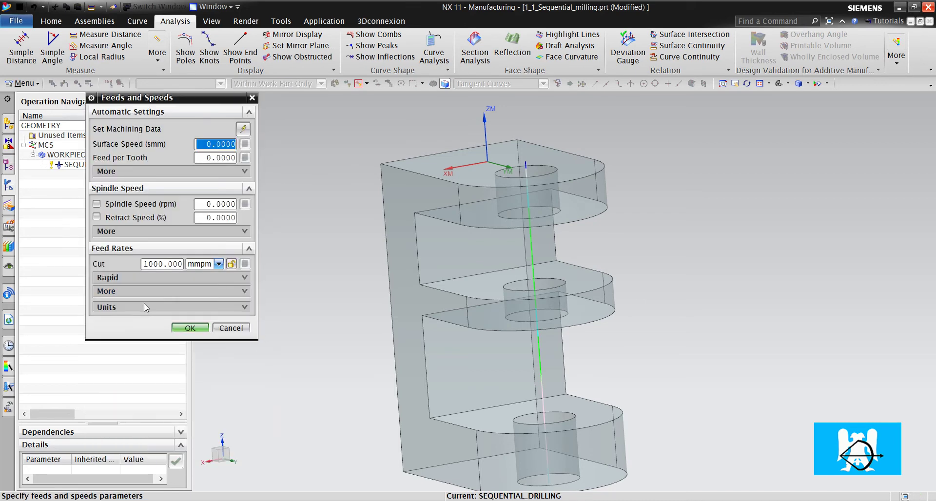
left_click(127, 295)
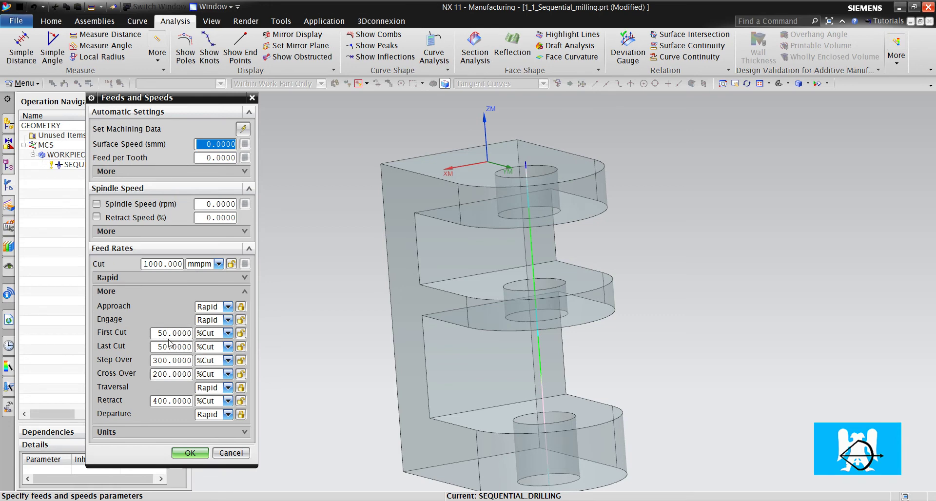
left_click(167, 332)
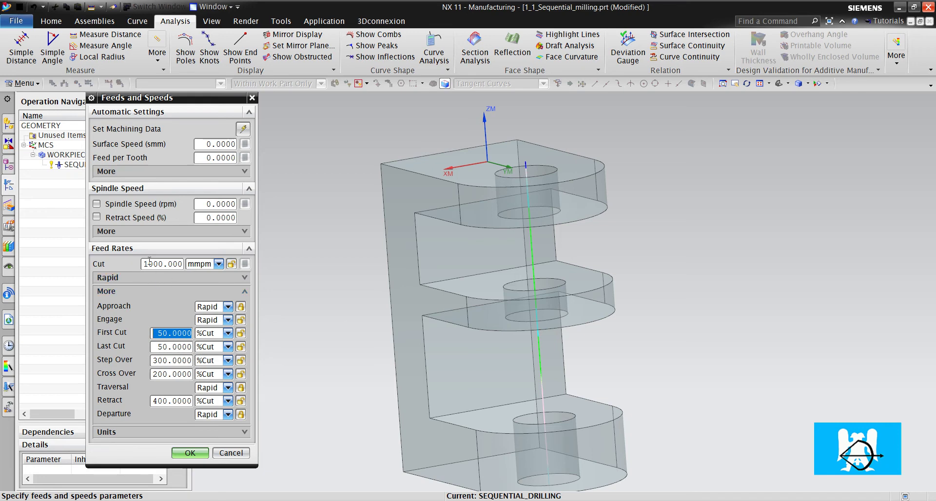
left_click(195, 452)
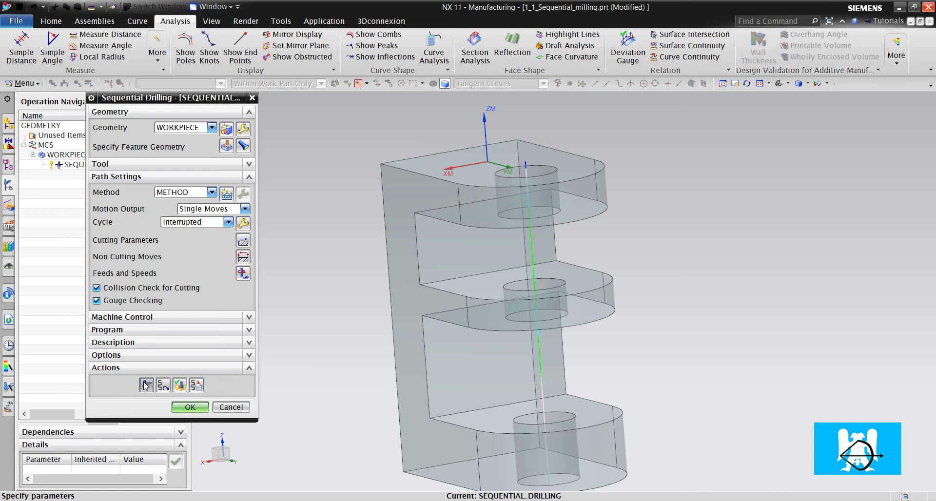
- Regenerate the path and step the replay down through z -23.03, -35 and -133.03
left_click(190, 407)
left_click(174, 384)
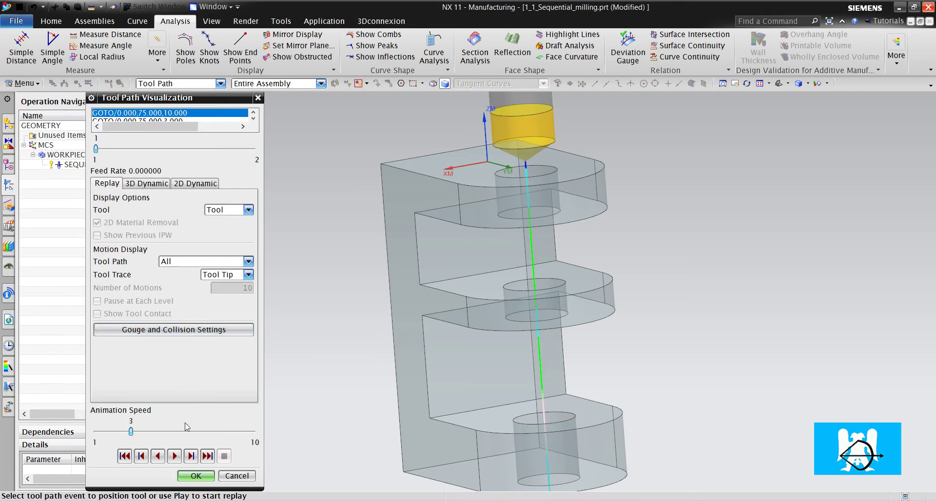
left_click(191, 456)
left_click(191, 456)
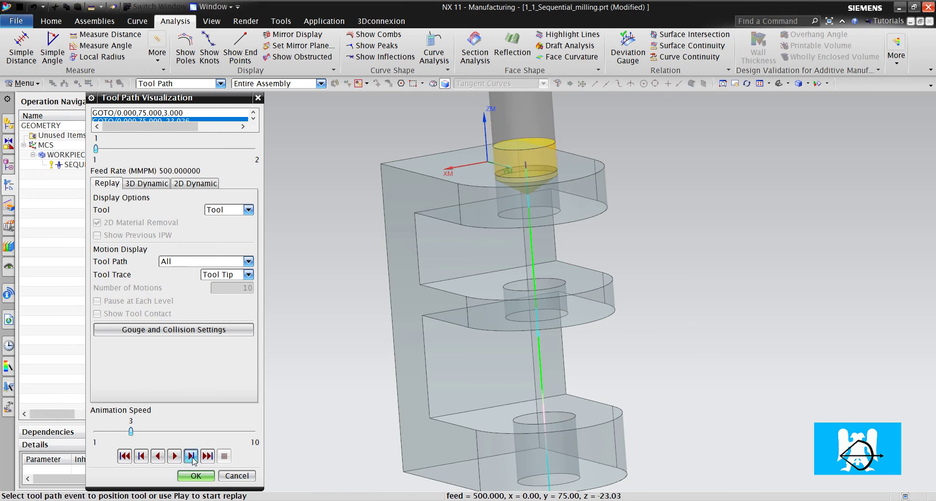
left_click(191, 455)
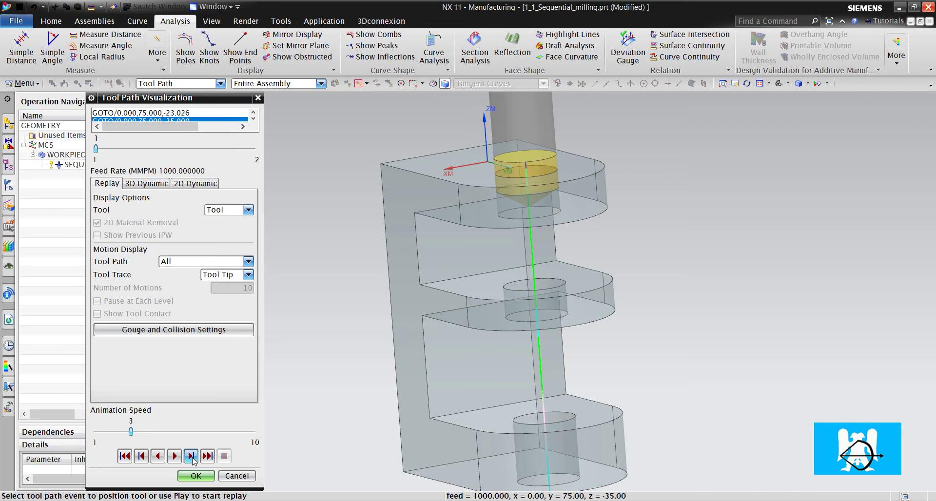
left_click(191, 456)
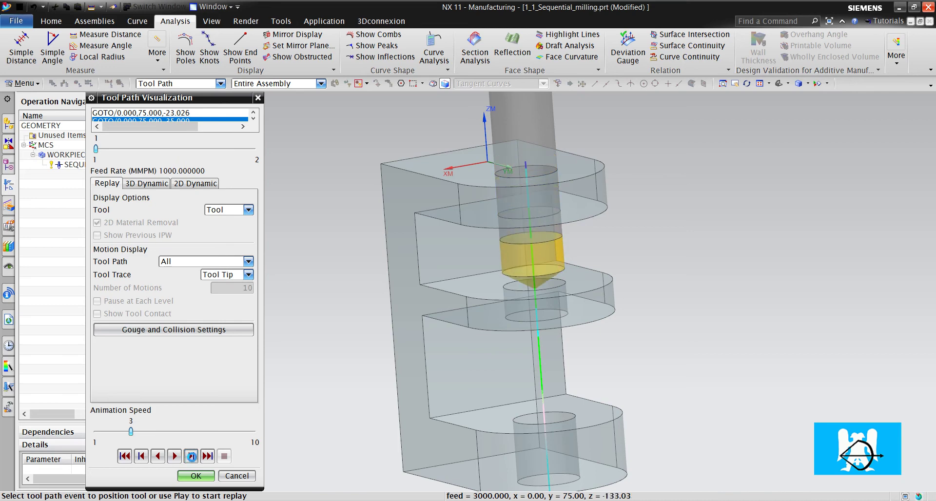
scroll(536, 300, "up", 3)
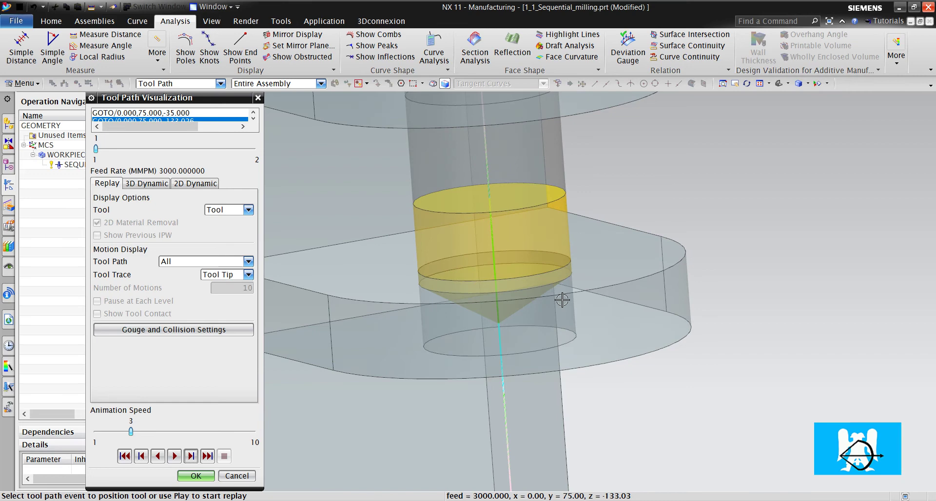
scroll(566, 284, "up", 2)
scroll(565, 283, "down", 2)
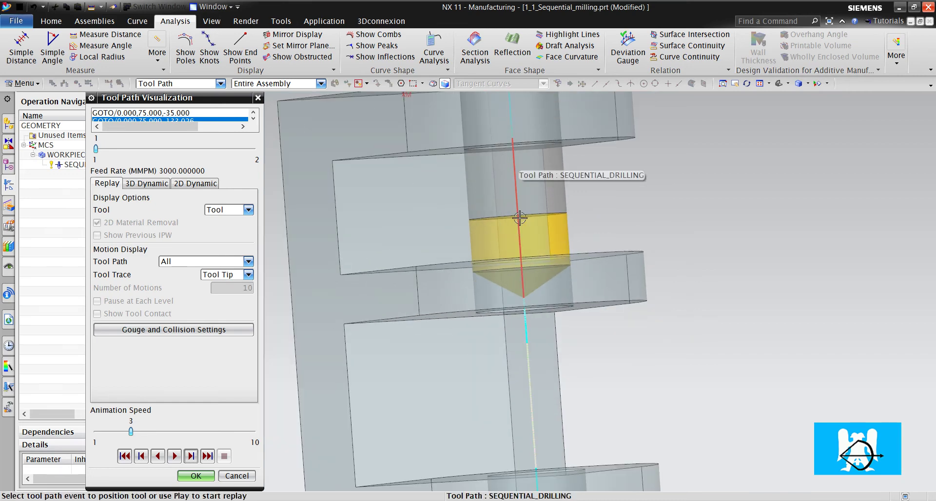
scroll(408, 309, "down", 2)
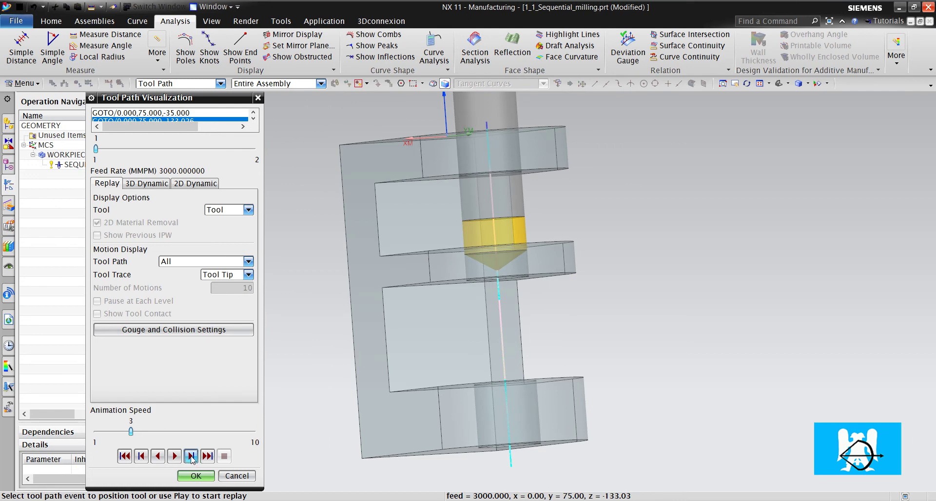
- Continue stepping through z -135, -160.53, -263.03 and -295 until the drill retracts to z 3
left_click(190, 456)
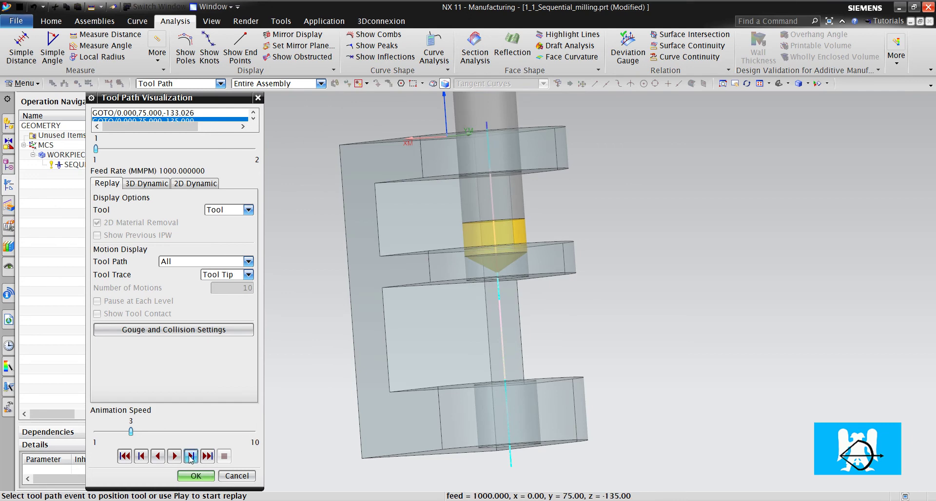
left_click(191, 456)
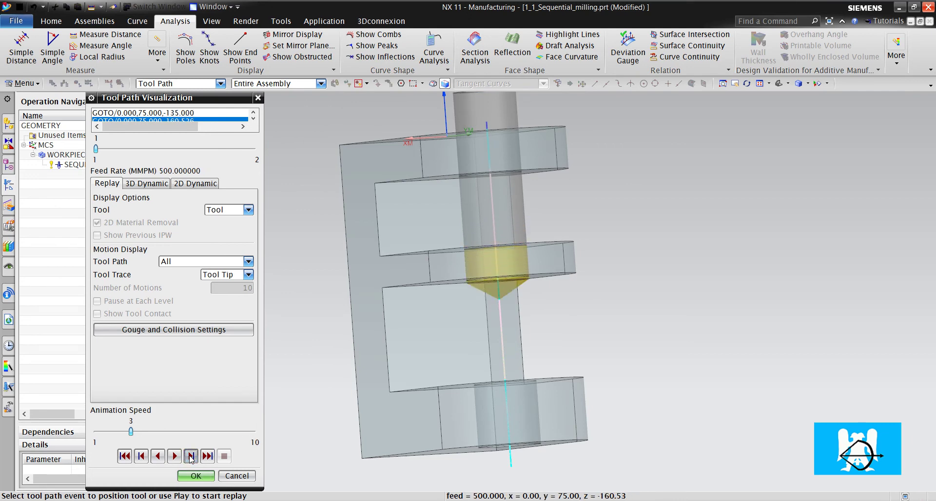
left_click(191, 456)
left_click(190, 456)
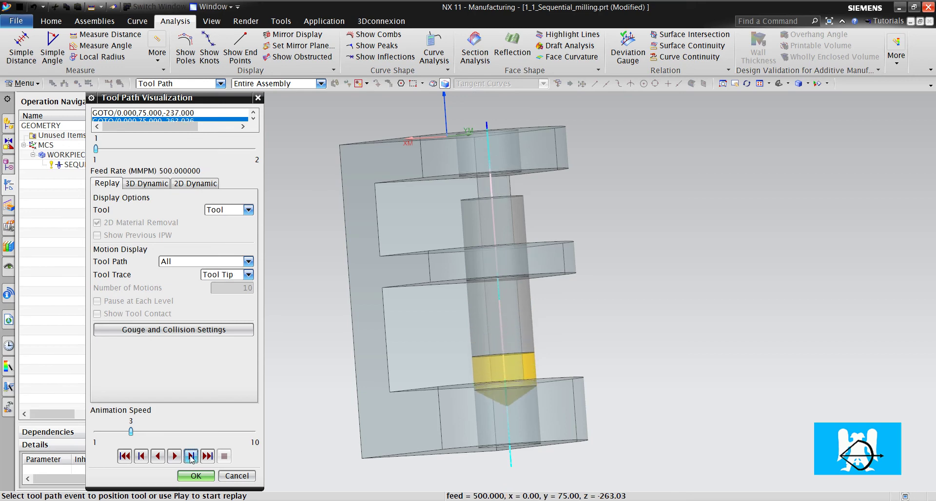
left_click(191, 457)
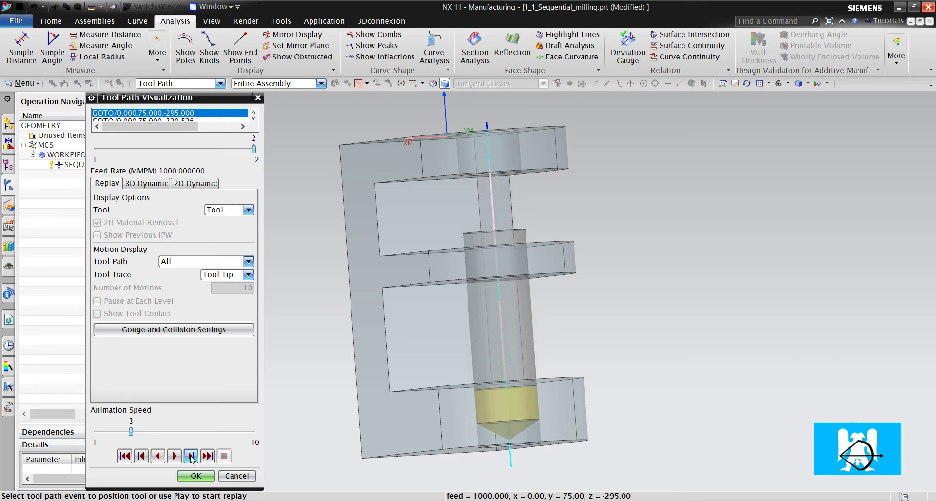
left_click(191, 456)
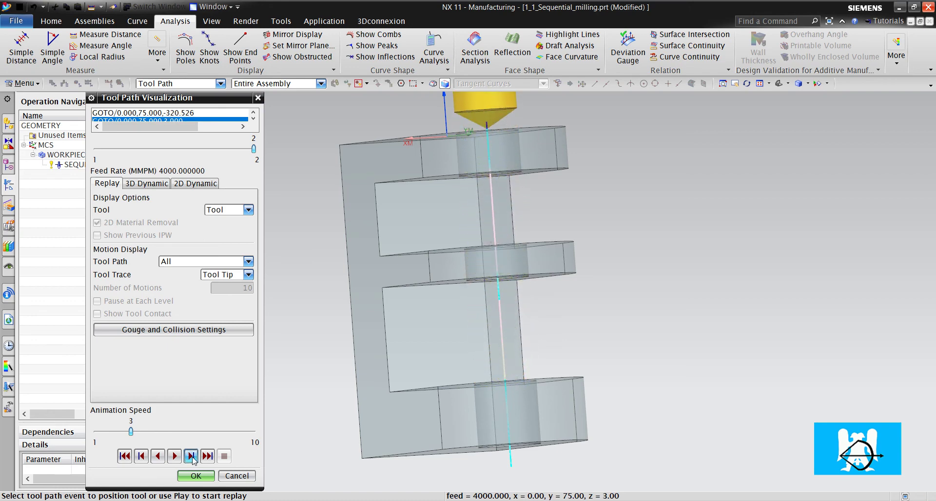
scroll(393, 275, "down", 2)
scroll(365, 303, "up", 2)
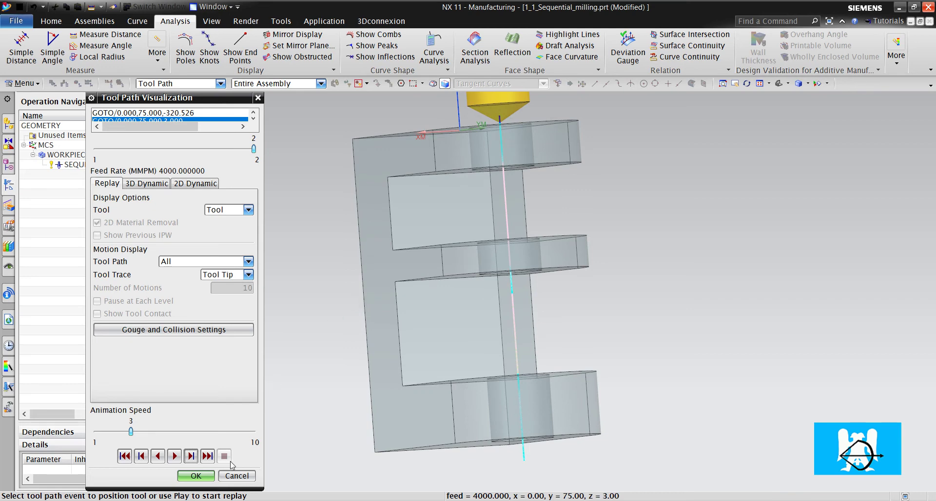
- Close the replay and change Cross Over Distance from 80 to 100 mm in Cutting Parameters
left_click(208, 475)
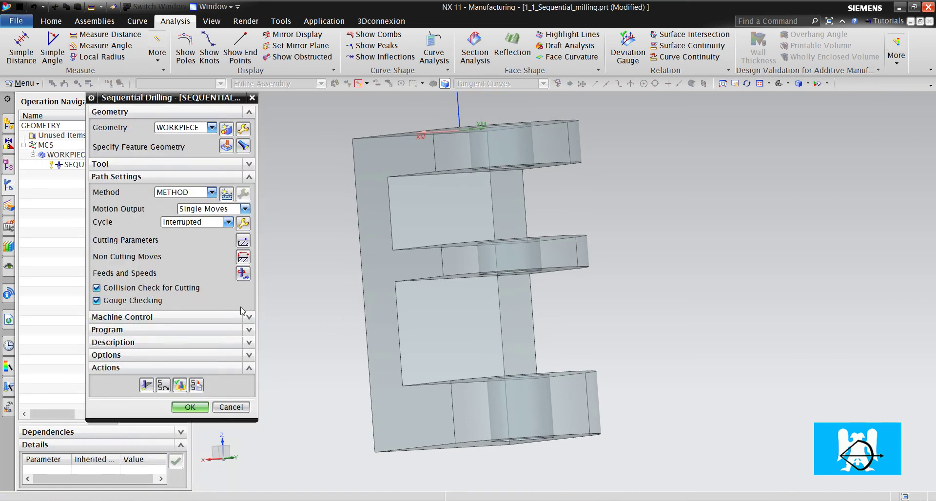
left_click(242, 240)
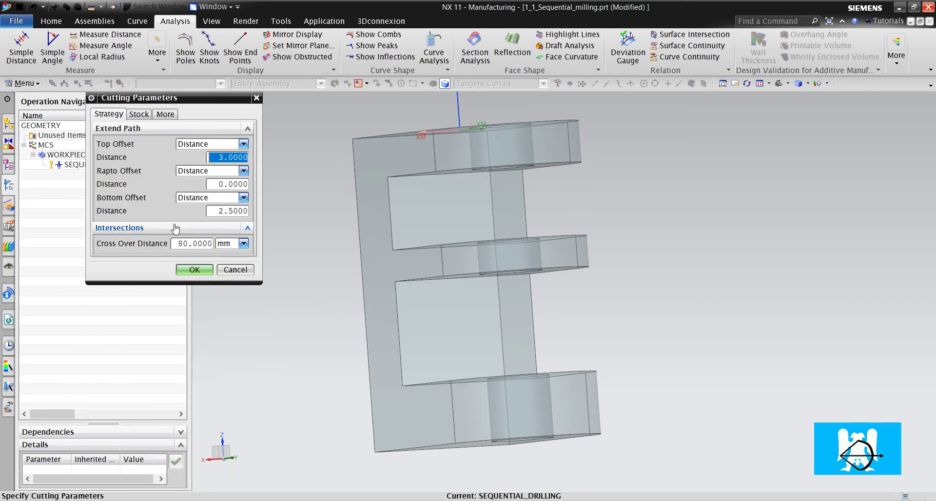
double_click(188, 244)
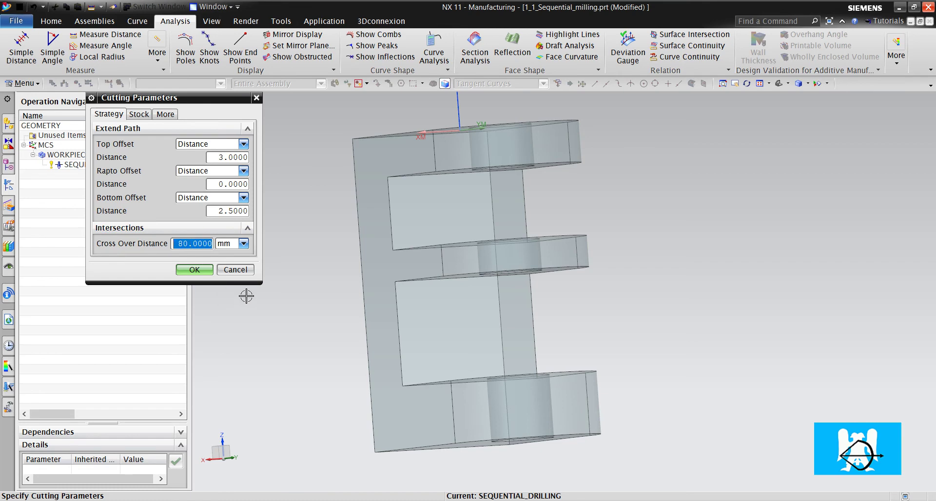
type("1")
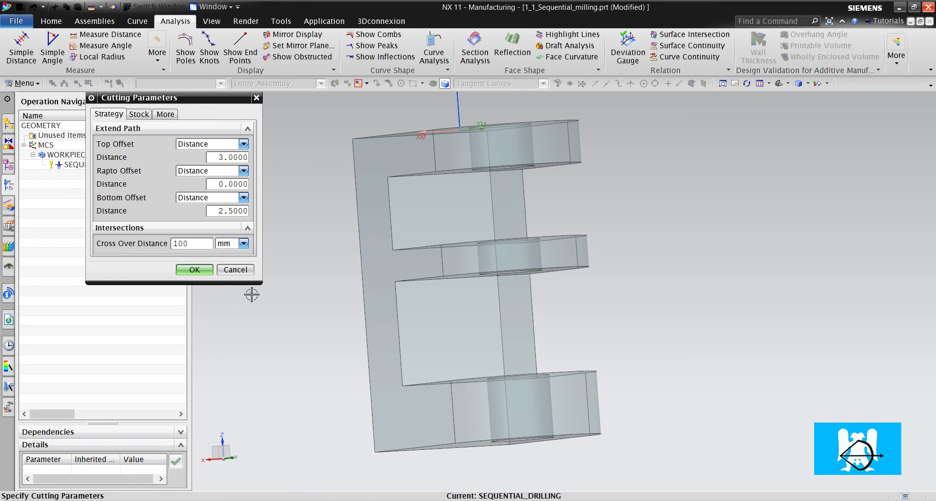
left_click(200, 270)
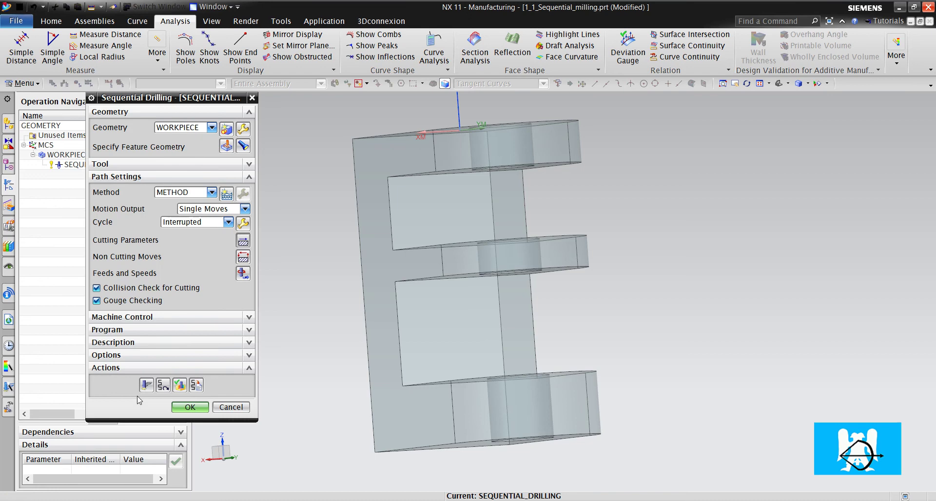
- Step the 100 mm cross-over replay down through all three flanges to the final retract
left_click(179, 385)
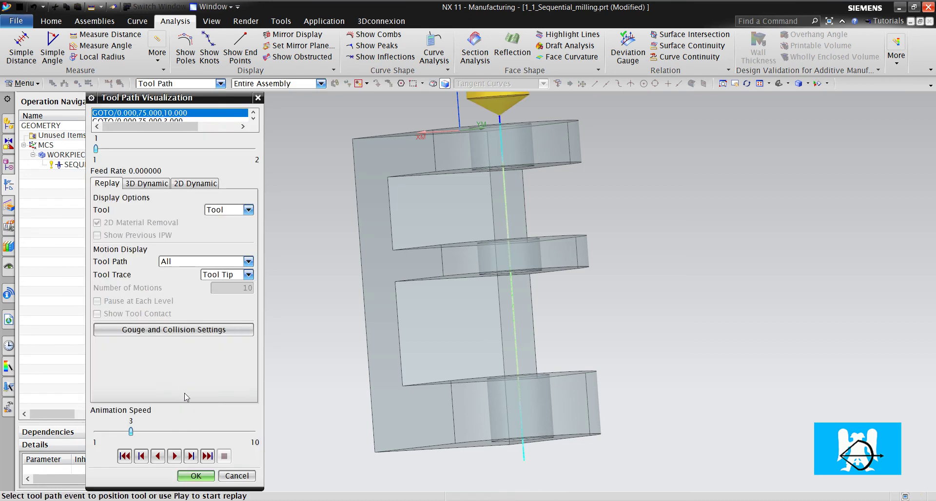
left_click(192, 456)
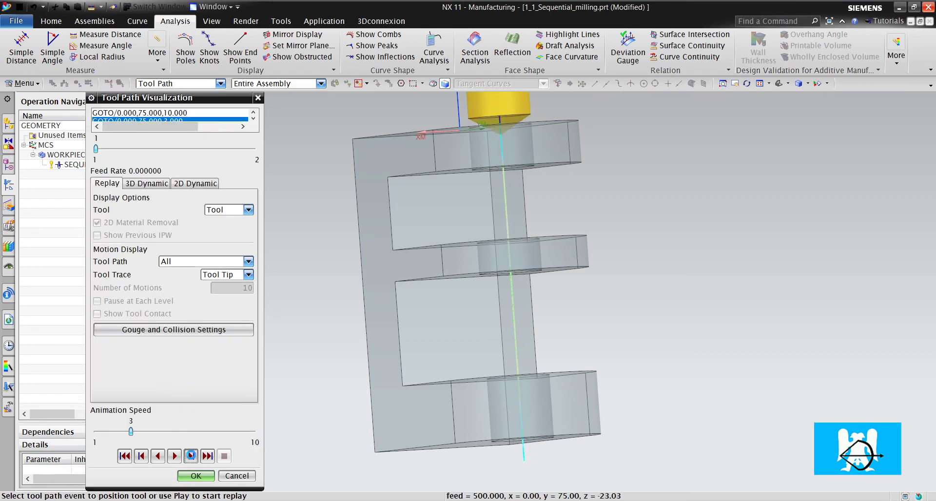
left_click(192, 456)
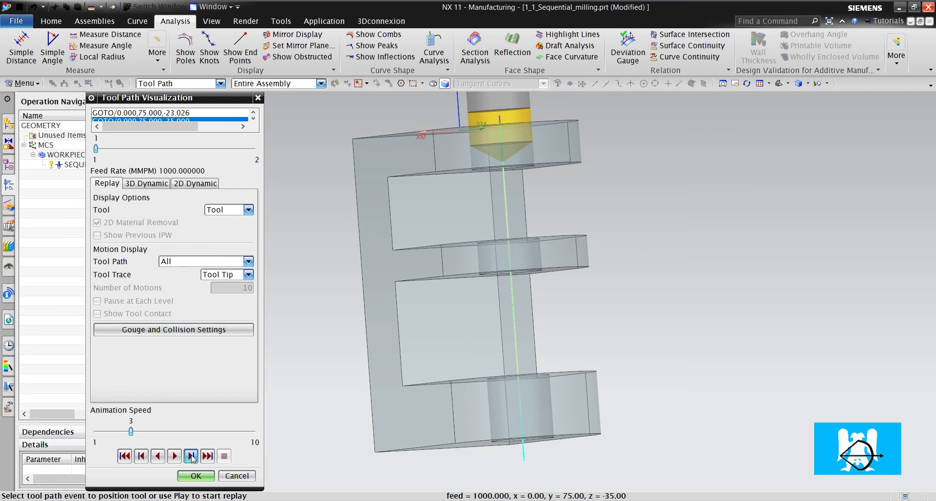
left_click(191, 456)
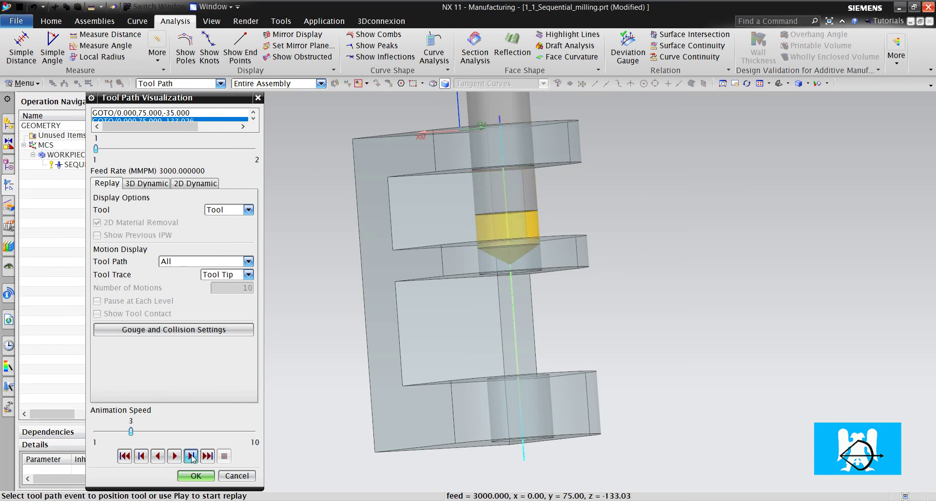
left_click(191, 456)
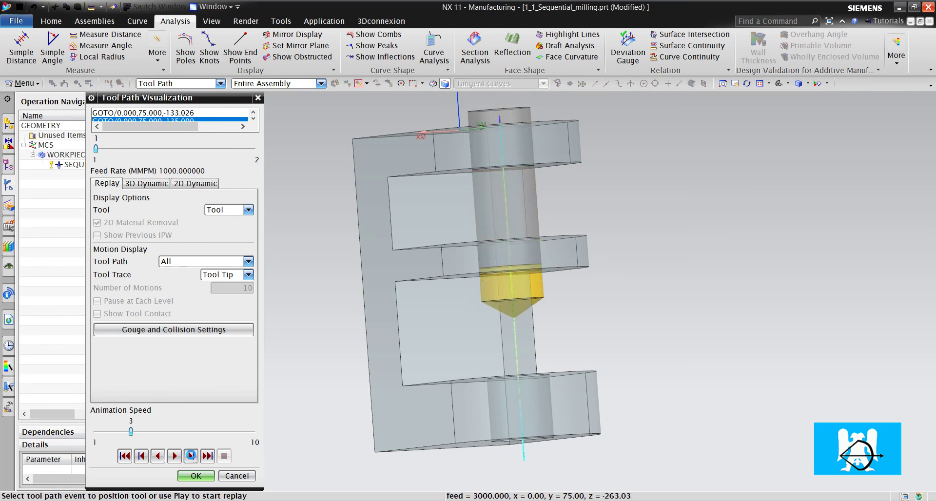
left_click(191, 456)
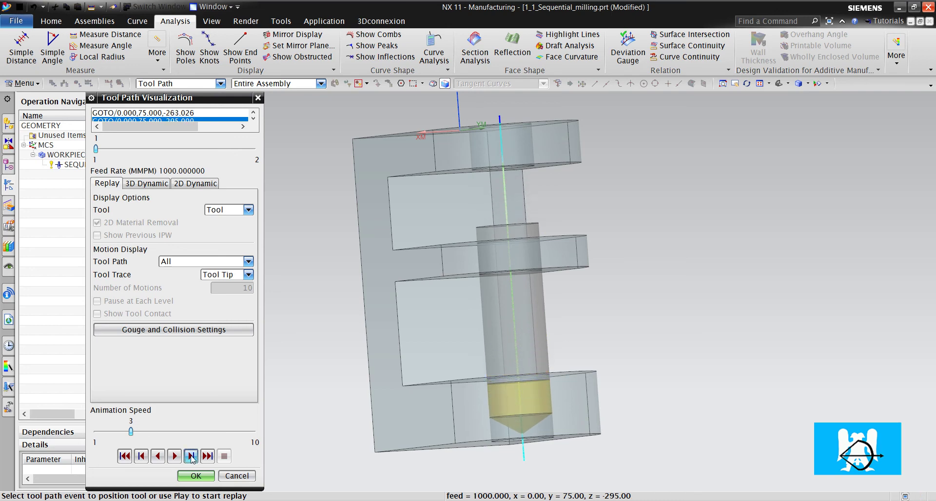
left_click(191, 457)
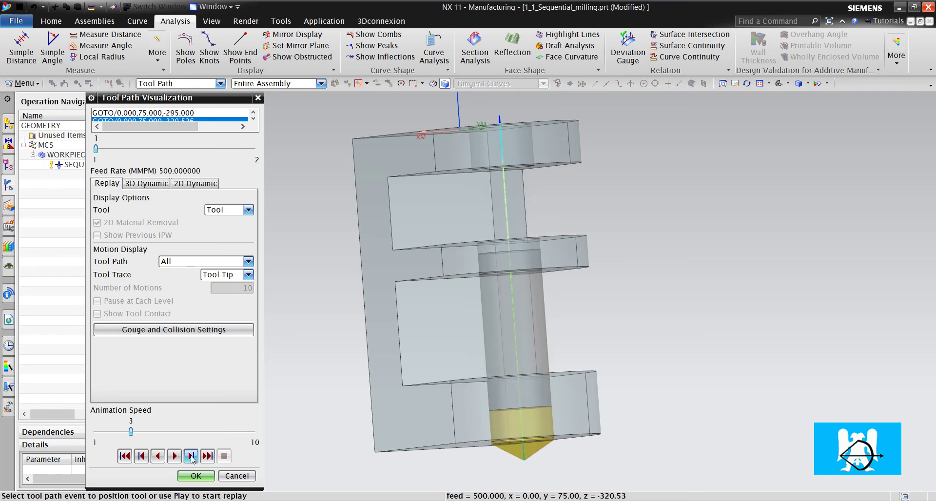
left_click(192, 456)
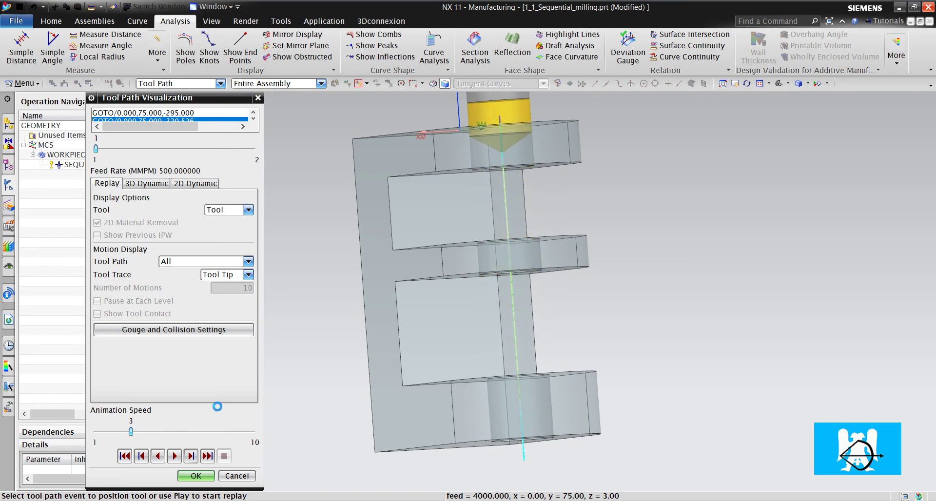
left_click(192, 475)
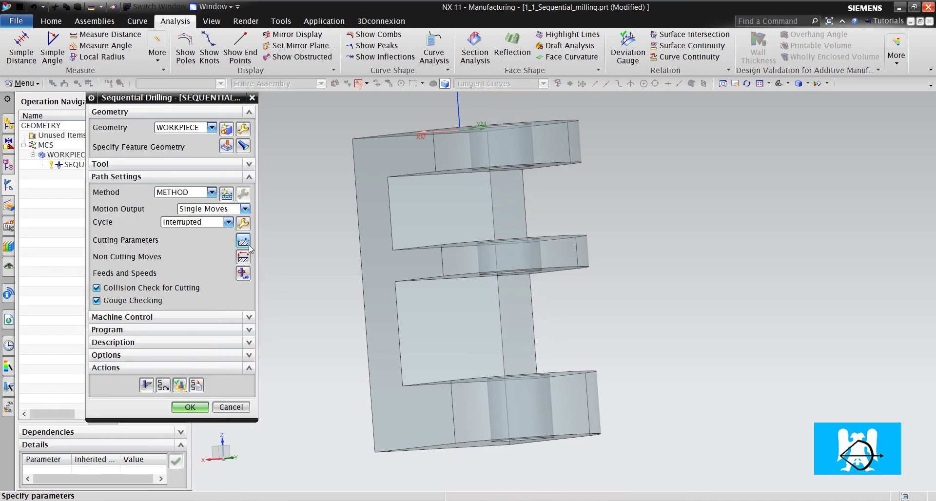
- Set Cross Over Distance to 60 mm and regenerate the drilling path
left_click(246, 241)
left_click(192, 243)
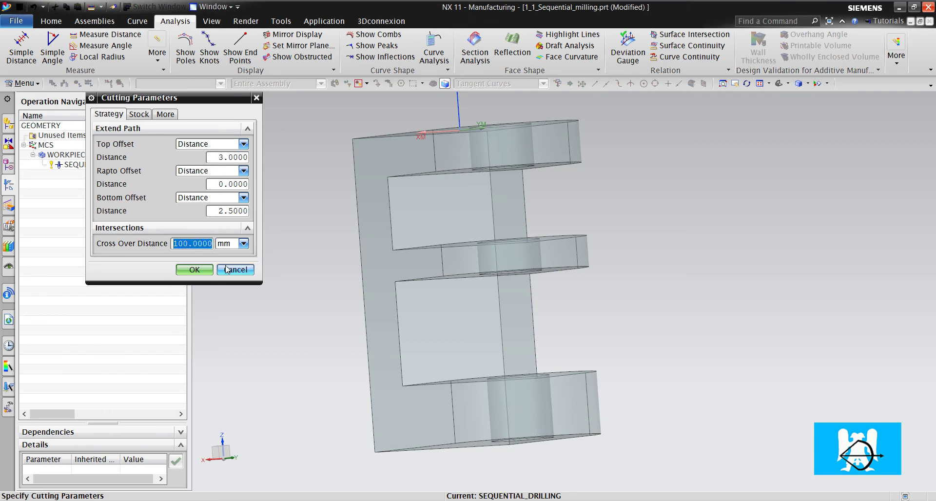
type("60")
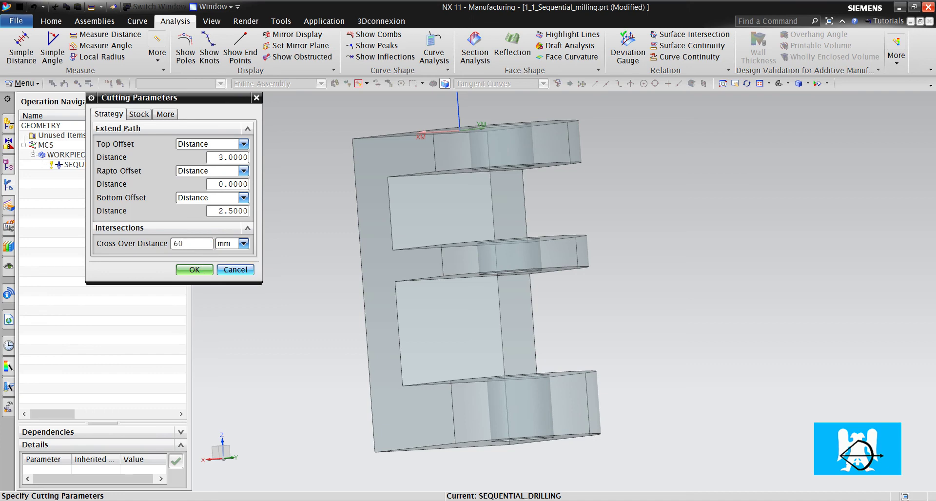
left_click(200, 270)
left_click(145, 386)
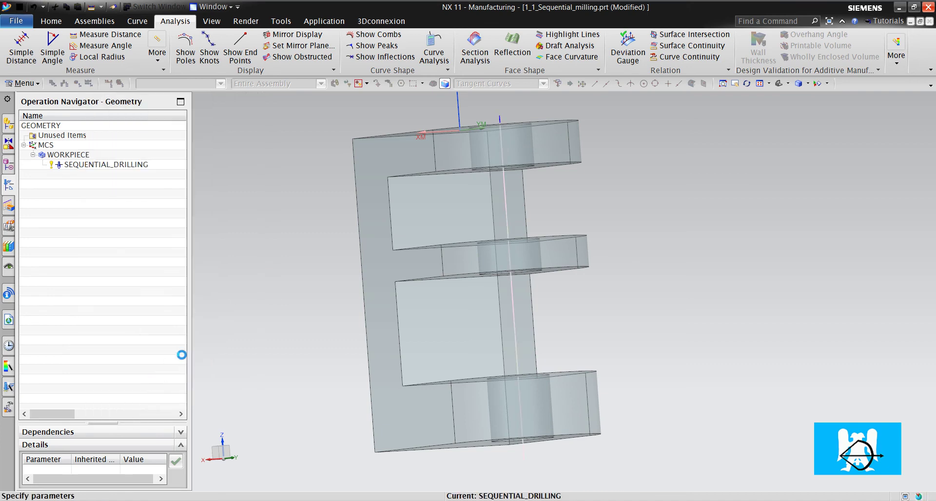
- Step the replay through the top flange, z -35, middle hole, z -237 and bottom hole to retract
left_click(179, 385)
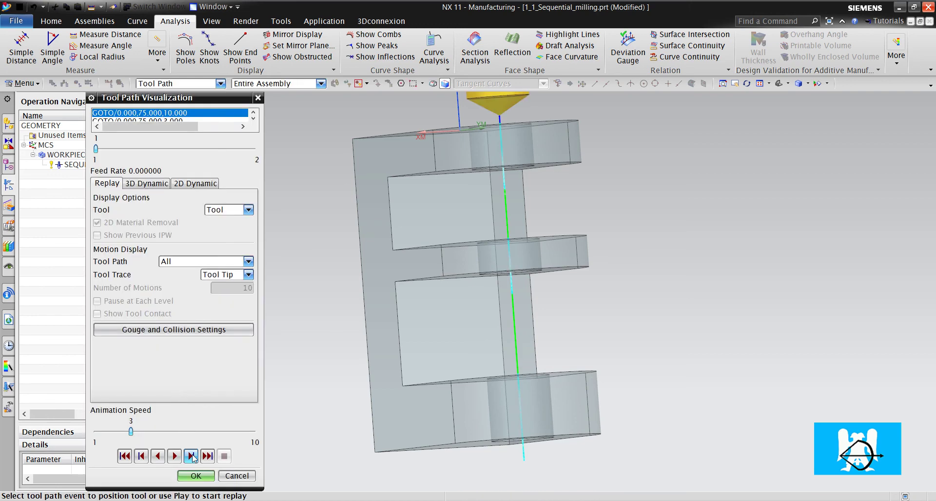
left_click(192, 457)
left_click(192, 457)
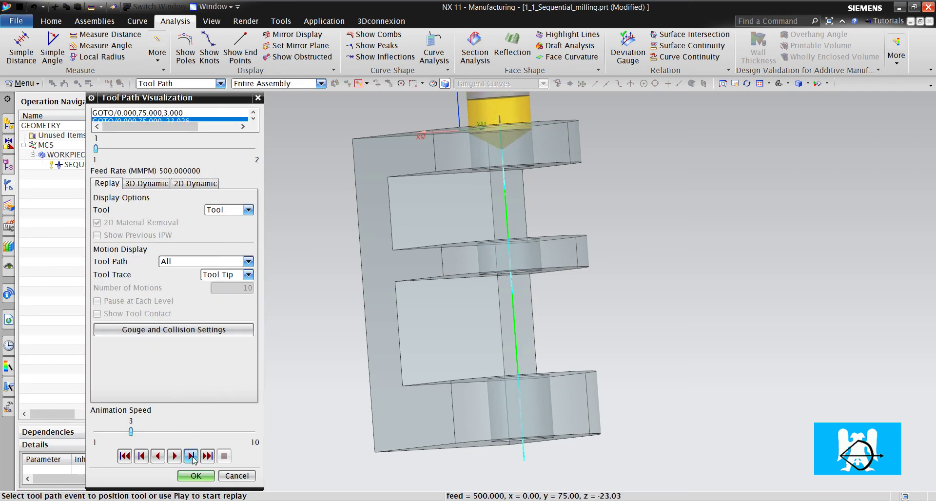
left_click(192, 457)
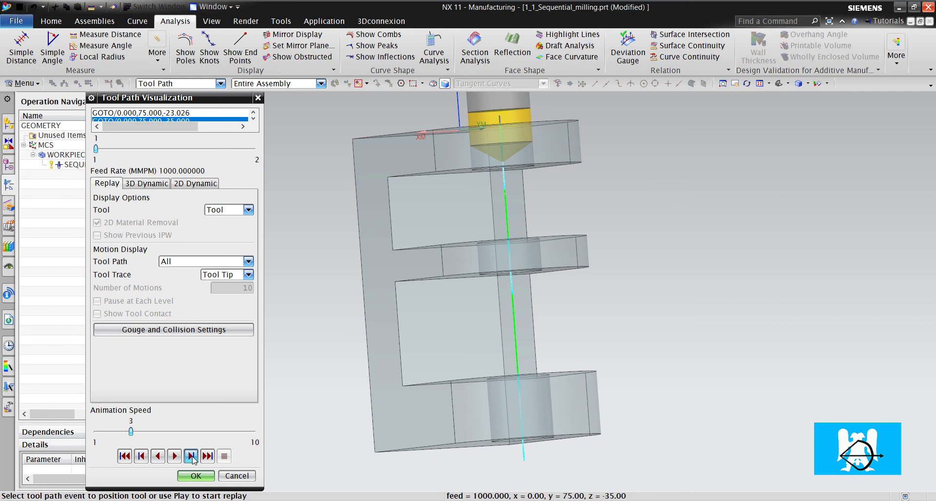
left_click(192, 457)
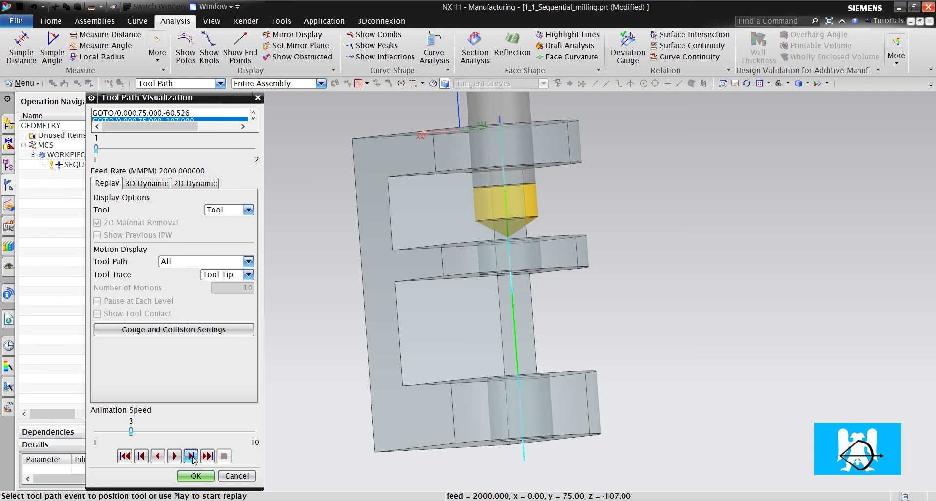
left_click(192, 457)
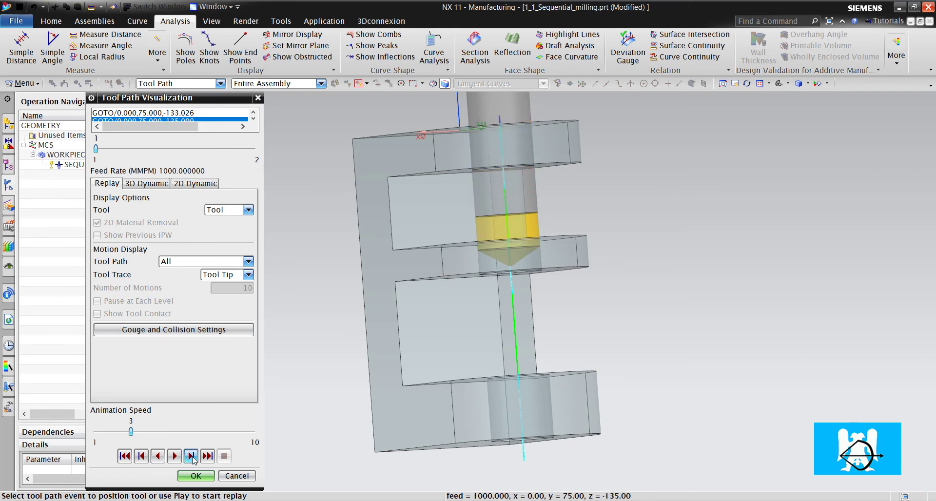
left_click(192, 457)
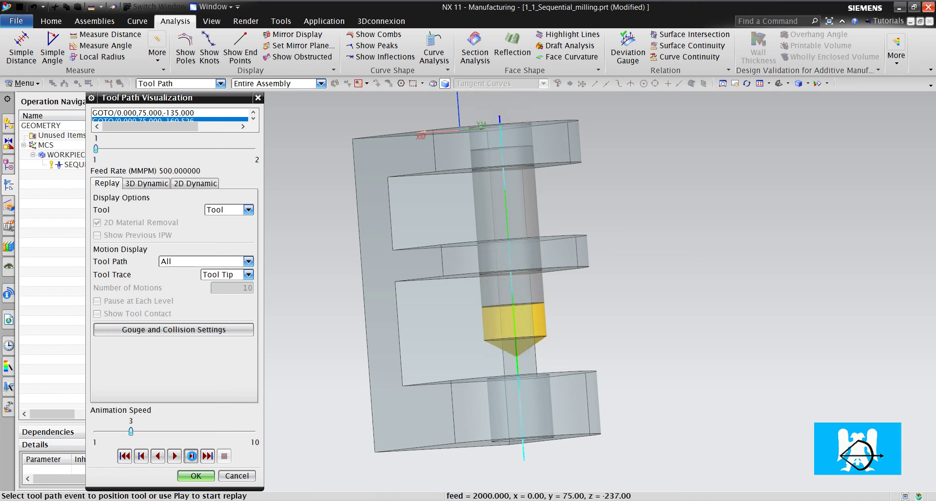
left_click(192, 457)
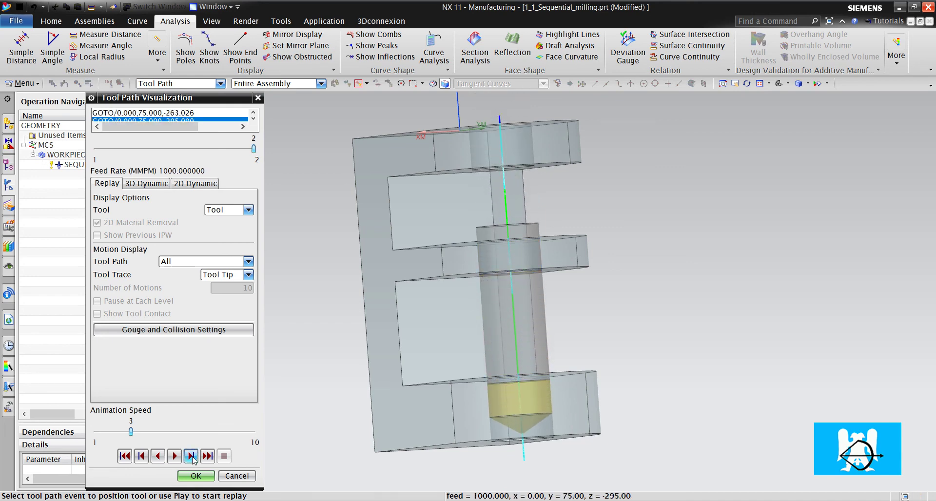
left_click(192, 457)
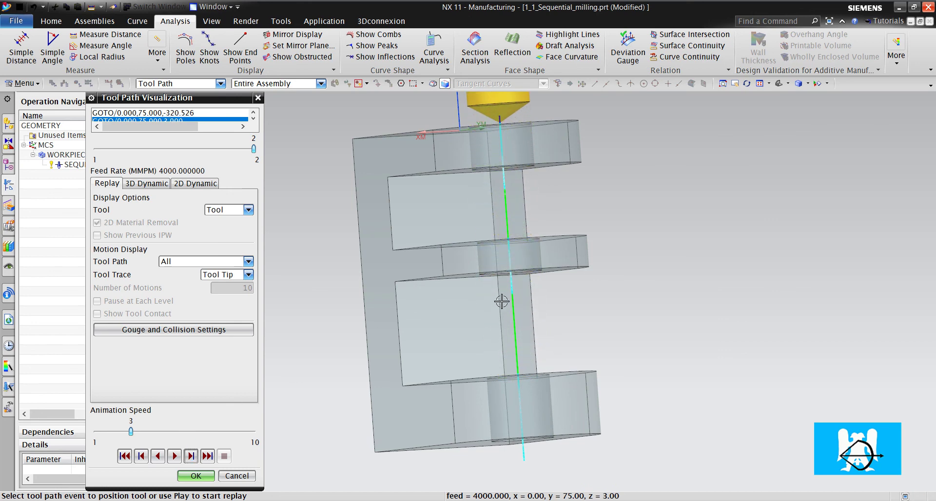
- Orbit the part into an isometric view and zoom in on the drill path through the stepped holes
scroll(534, 144, "up", 5)
scroll(514, 195, "down", 5)
middle_click_drag(495, 257, 507, 360)
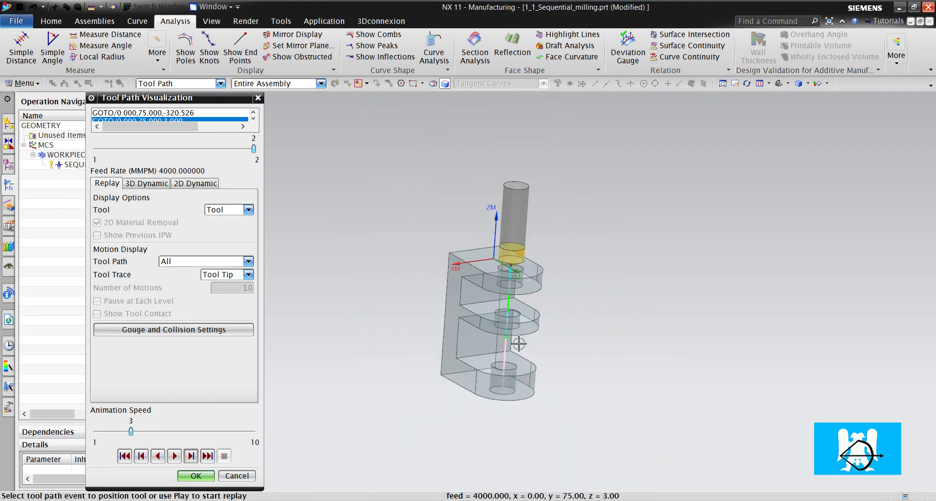
scroll(543, 269, "up", 3)
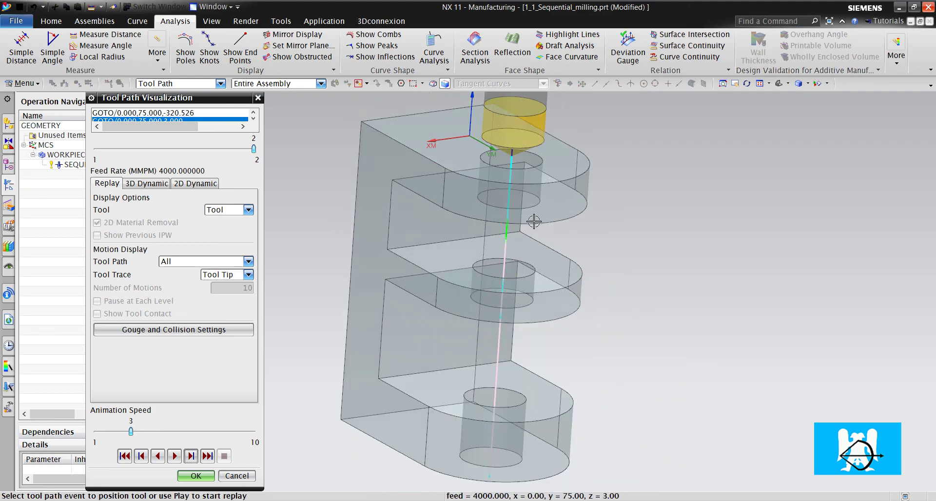